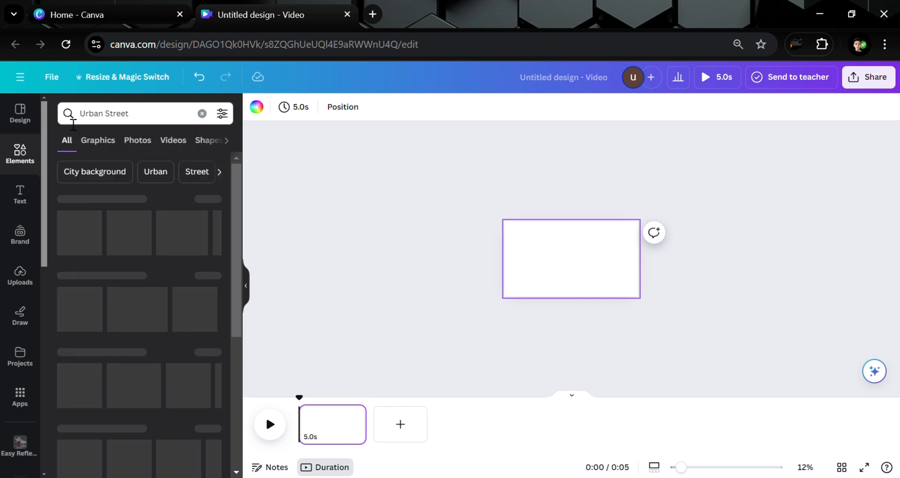
Add an urban street graphic showing blue skyscrapers, green hills and street lamps to the blank video page
{"action": "left_click", "coordinate": [97, 140]}
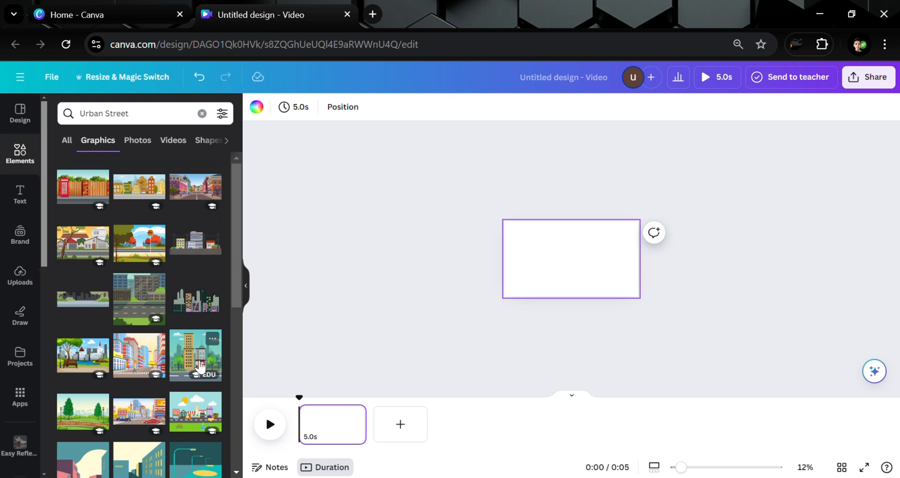
{"action": "scroll", "coordinate": [200, 366], "scroll_direction": "down", "scroll_amount": 5}
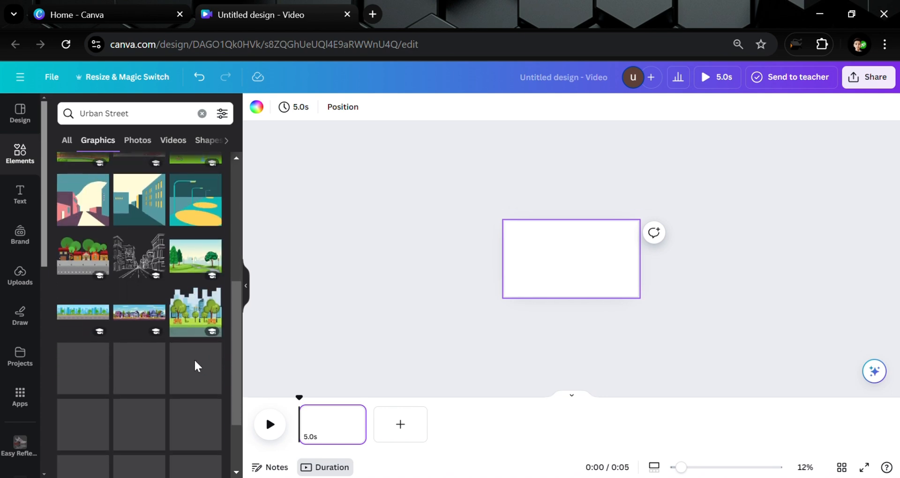
{"action": "scroll", "coordinate": [197, 363], "scroll_direction": "down", "scroll_amount": 2}
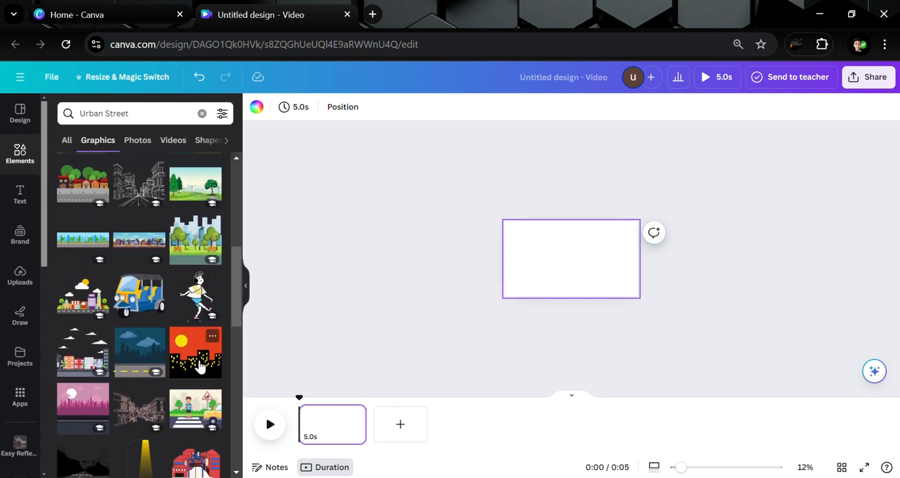
{"action": "scroll", "coordinate": [95, 418], "scroll_direction": "down", "scroll_amount": 3}
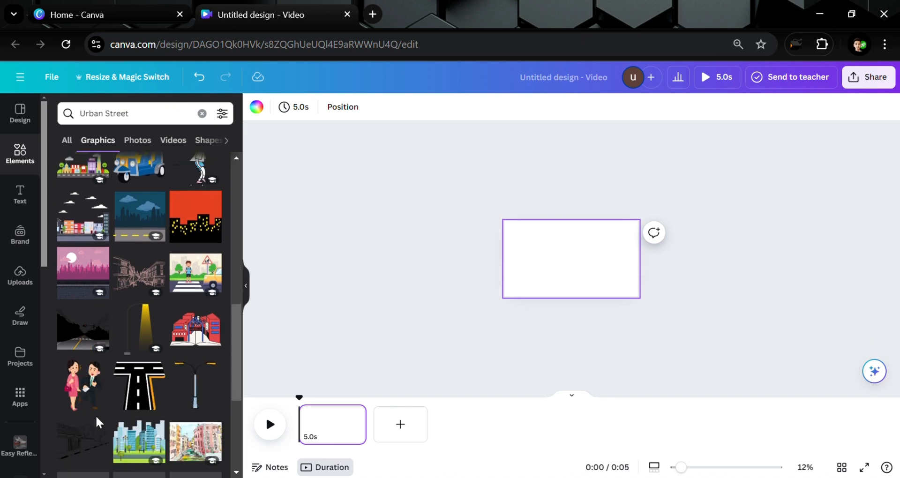
{"action": "scroll", "coordinate": [95, 414], "scroll_direction": "down", "scroll_amount": 3}
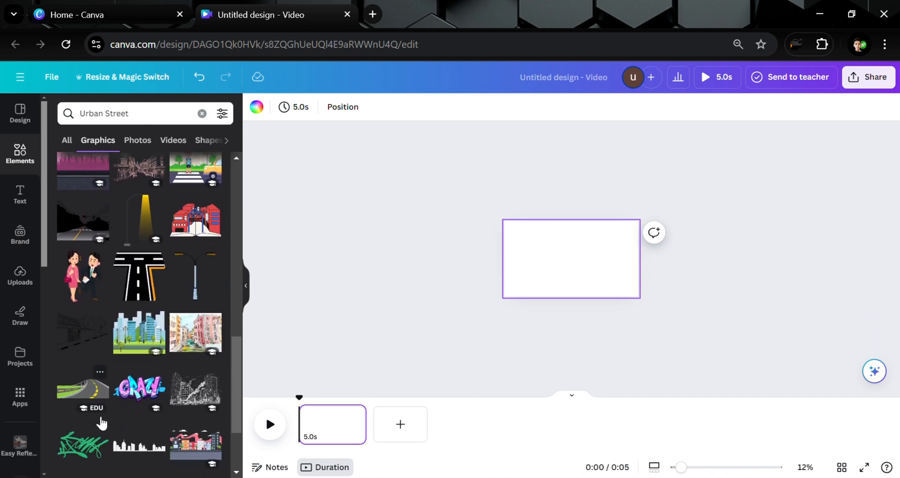
{"action": "scroll", "coordinate": [101, 424], "scroll_direction": "down", "scroll_amount": 2}
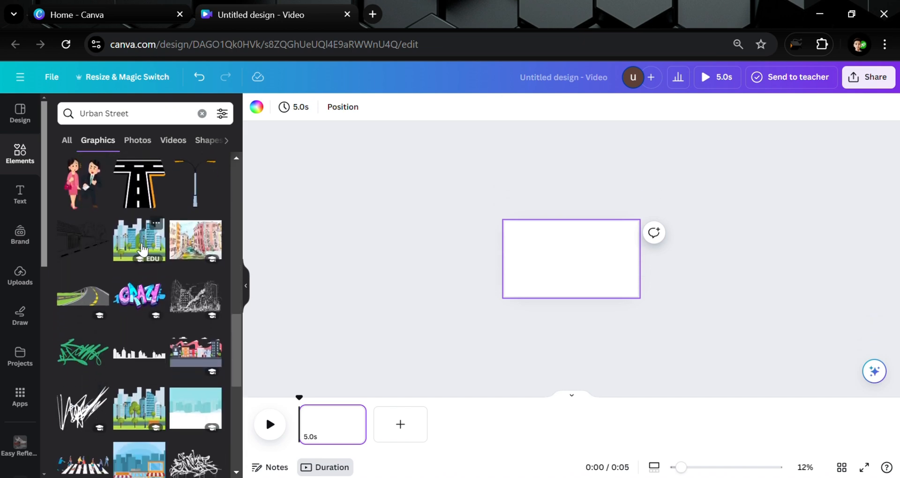
{"action": "left_click", "coordinate": [143, 250]}
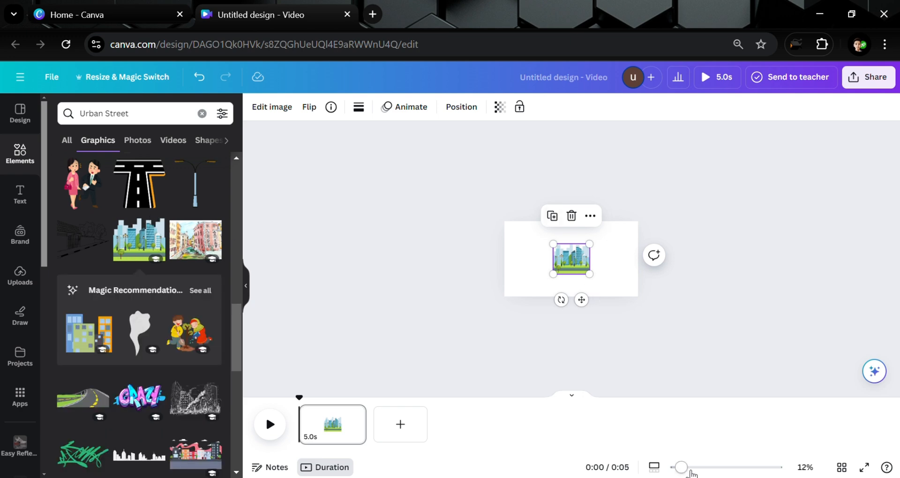
Enlarge the city illustration until it covers the whole page as a background, with the road along the lower part
{"action": "left_click_drag", "start_coordinate": [689, 470], "coordinate": [714, 470]}
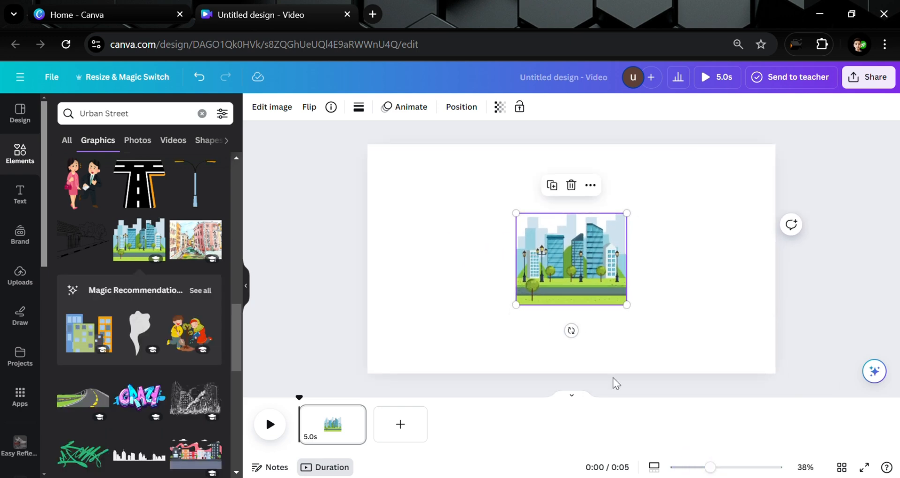
{"action": "left_click_drag", "start_coordinate": [571, 290], "coordinate": [410, 358]}
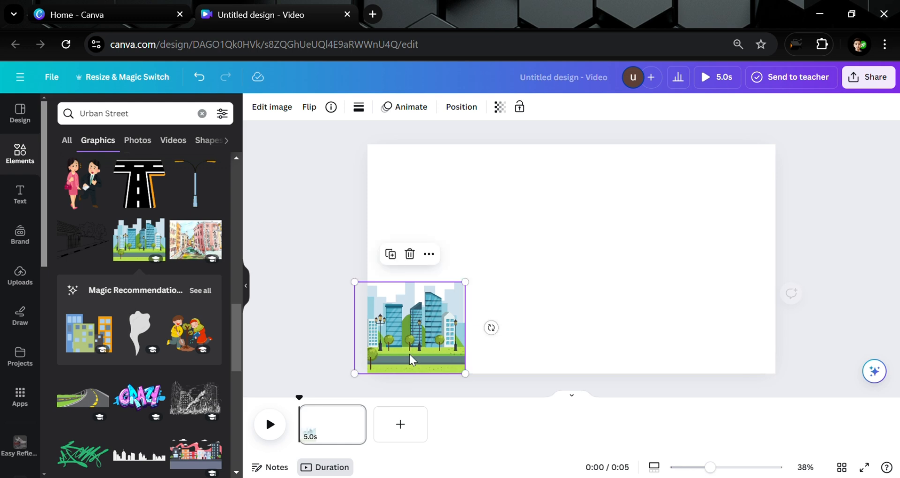
{"action": "left_click_drag", "start_coordinate": [466, 289], "coordinate": [898, 114]}
{"action": "left_click_drag", "start_coordinate": [732, 221], "coordinate": [713, 246]}
Search the graphics for "walking" and restrict the results to animated elements
{"action": "double_click", "coordinate": [115, 126]}
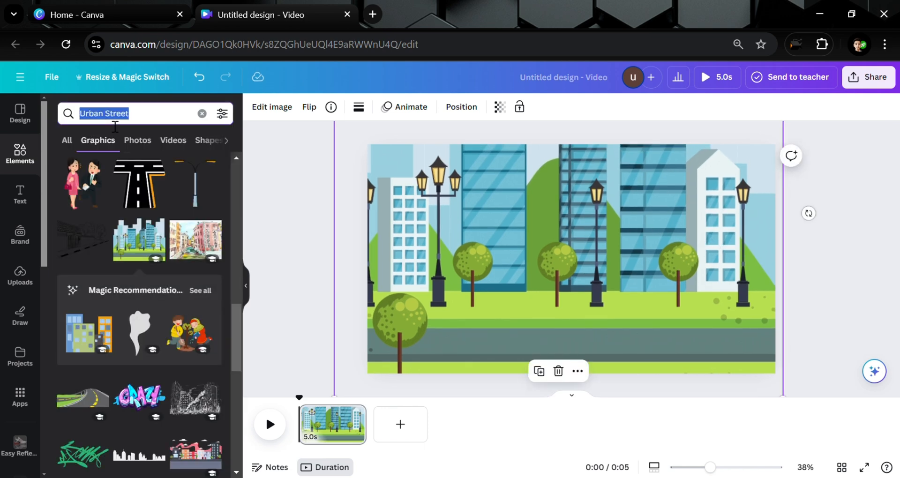
{"action": "type", "text": "walking"}
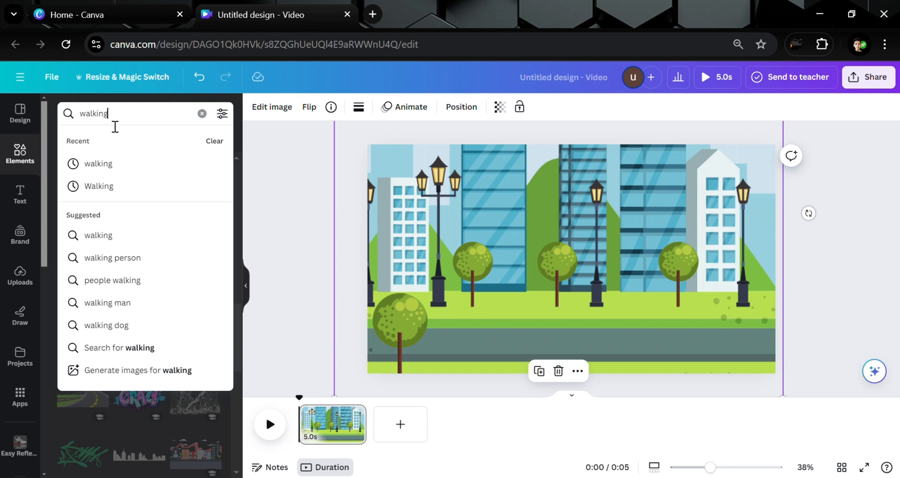
{"action": "key", "text": "Return"}
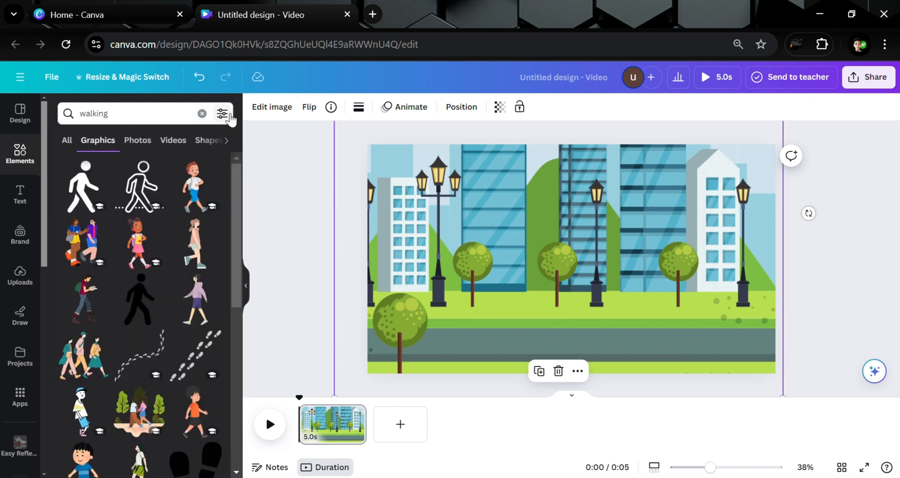
{"action": "scroll", "coordinate": [128, 302], "scroll_direction": "down", "scroll_amount": 3}
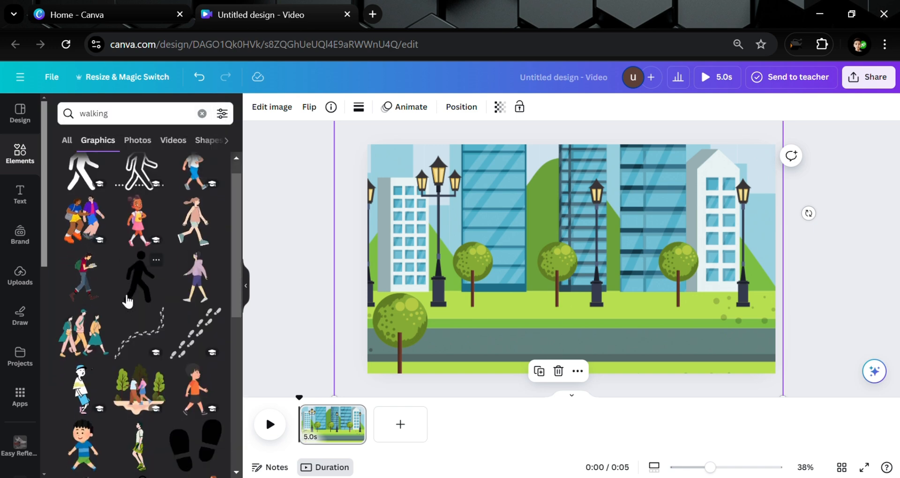
{"action": "scroll", "coordinate": [127, 302], "scroll_direction": "up", "scroll_amount": 3}
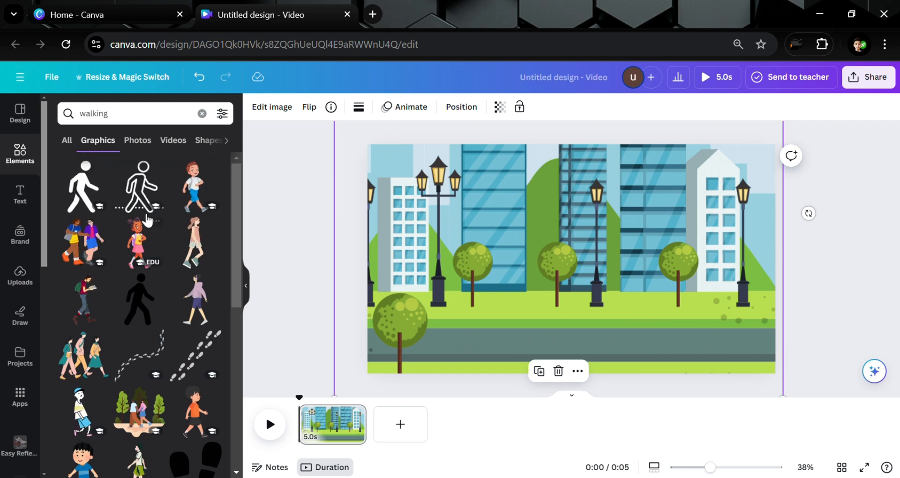
{"action": "left_click", "coordinate": [223, 114]}
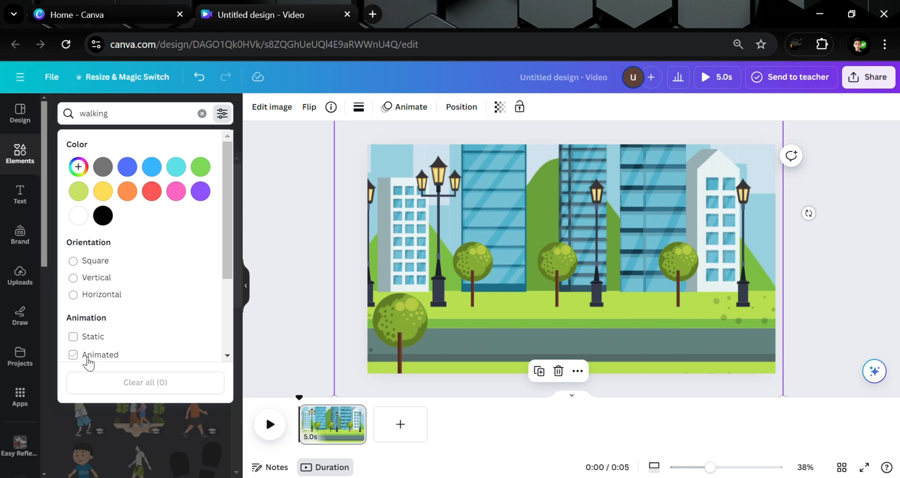
{"action": "left_click", "coordinate": [303, 296]}
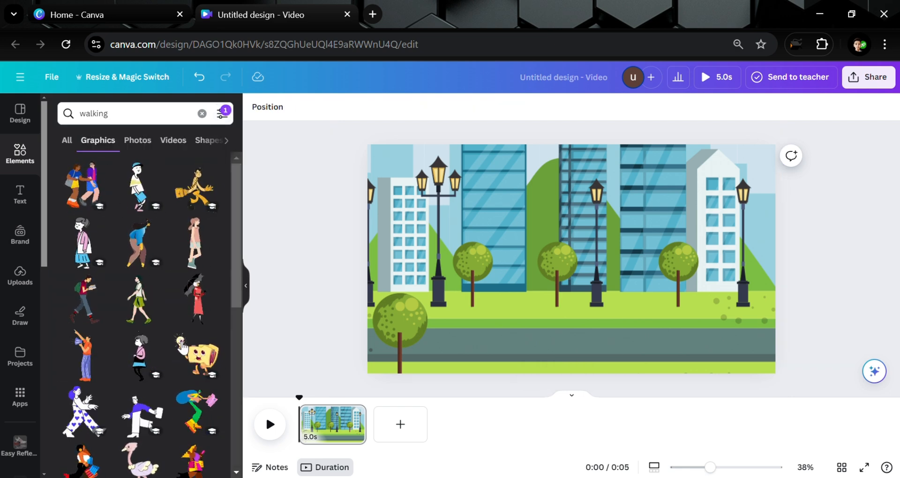
Add the walking man in green shorts, flipped horizontally, and scale him down on the road in the left part of the scene
{"action": "left_click", "coordinate": [155, 313]}
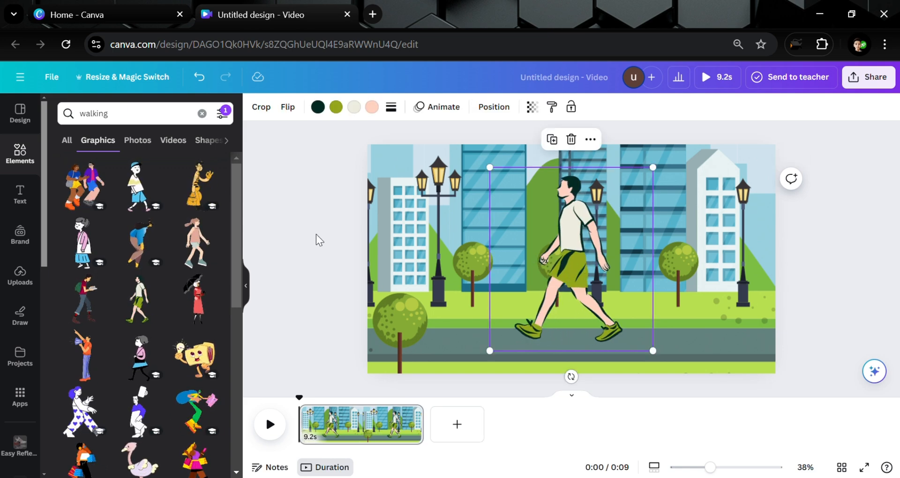
{"action": "left_click", "coordinate": [288, 107]}
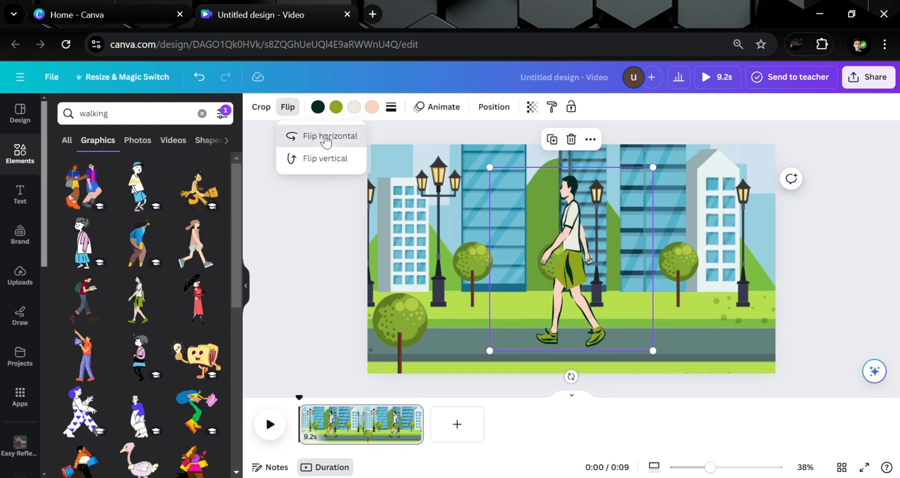
{"action": "left_click_drag", "start_coordinate": [628, 280], "coordinate": [517, 289]}
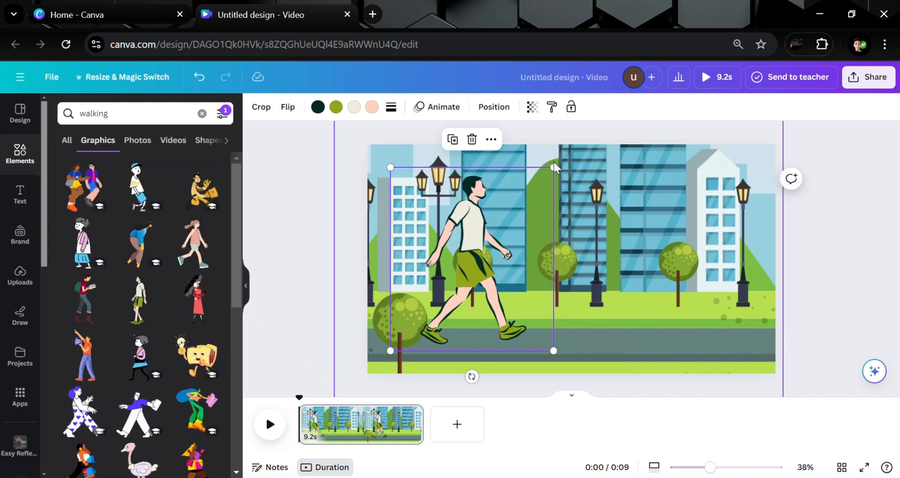
{"action": "left_click_drag", "start_coordinate": [554, 164], "coordinate": [477, 248]}
{"action": "mouse_move", "coordinate": [451, 282]}
{"action": "left_mouse_down"}
{"action": "mouse_move", "coordinate": [468, 286]}
{"action": "mouse_move", "coordinate": [459, 278]}
{"action": "left_mouse_up"}
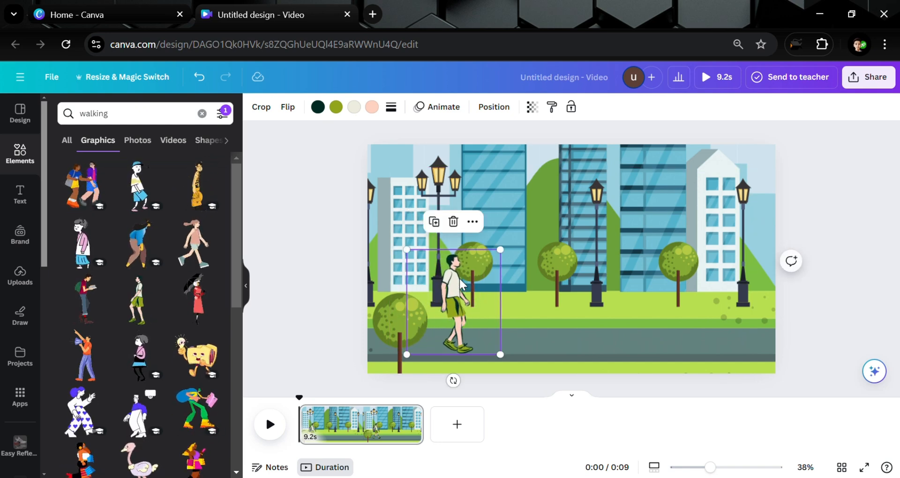
Create a custom animation moving the walking man straight along the road past the page's right edge, with the Steady movement style
{"action": "left_click", "coordinate": [446, 111]}
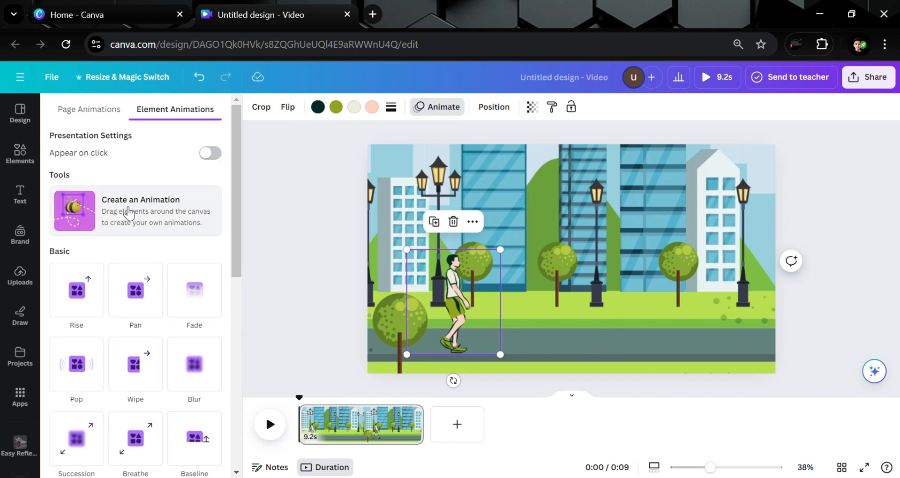
{"action": "left_click", "coordinate": [128, 213]}
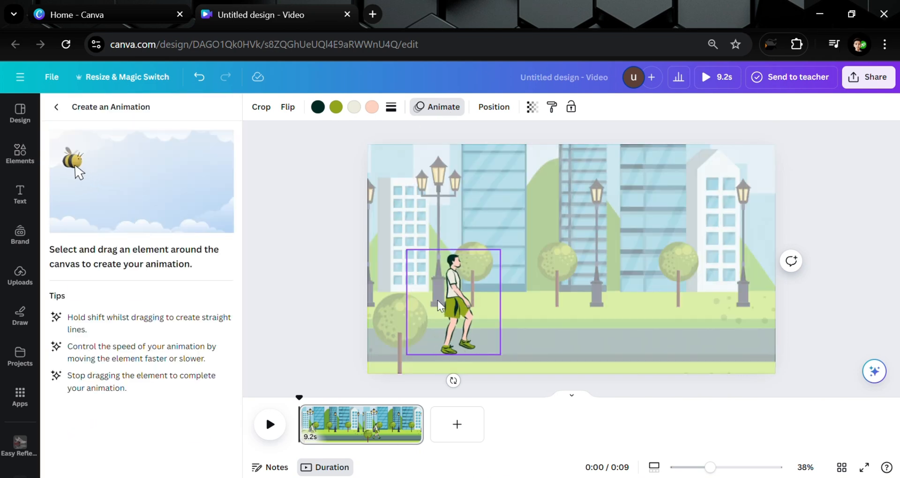
{"action": "left_click_drag", "start_coordinate": [420, 300], "coordinate": [781, 299]}
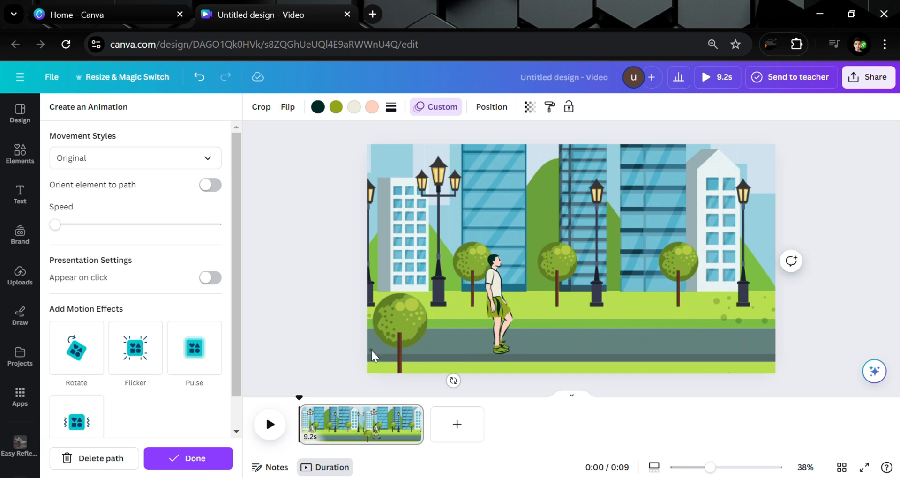
{"action": "left_click", "coordinate": [137, 164]}
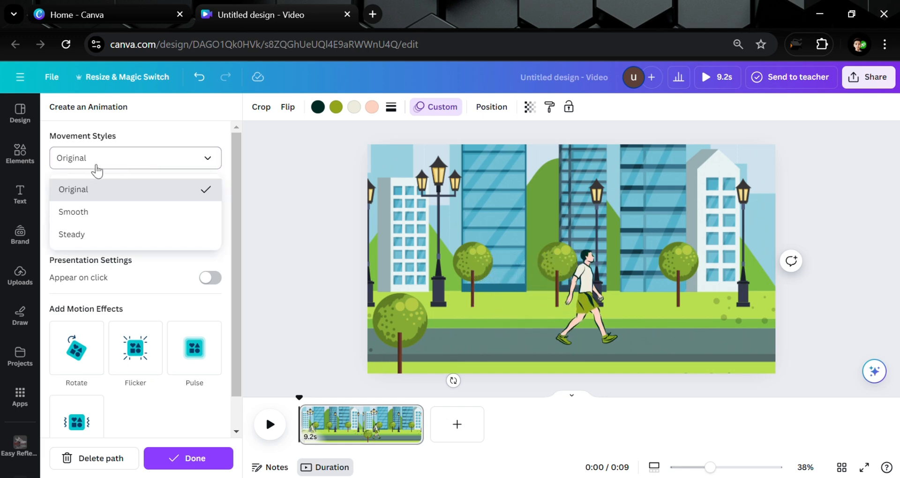
{"action": "left_click", "coordinate": [116, 235]}
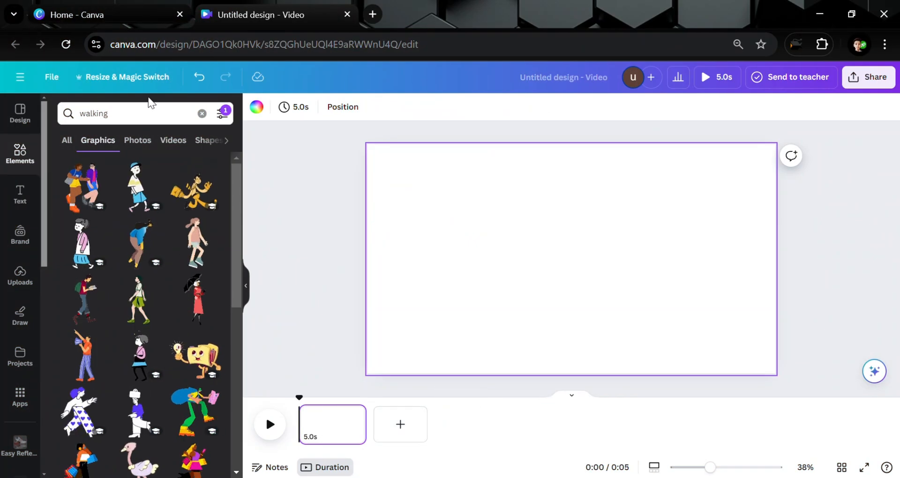
Search the elements for "Urban Street" and show only graphics
{"action": "left_click", "coordinate": [202, 114]}
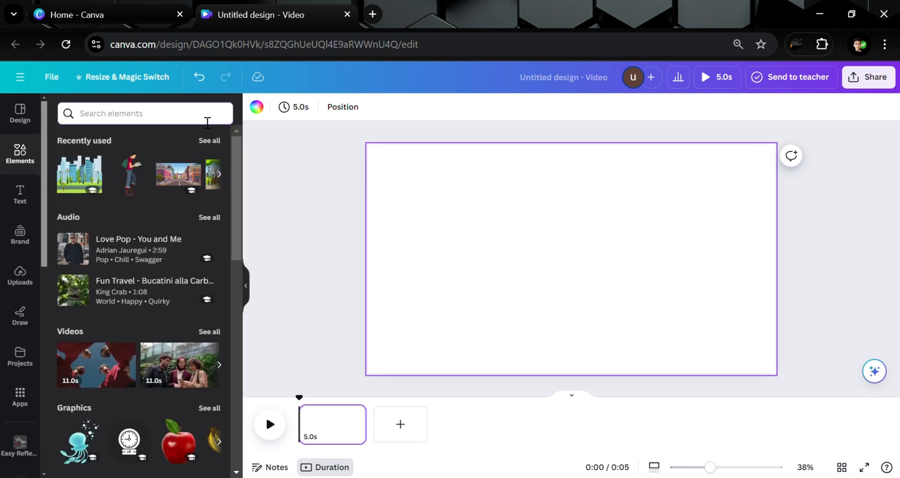
{"action": "type", "text": "U"}
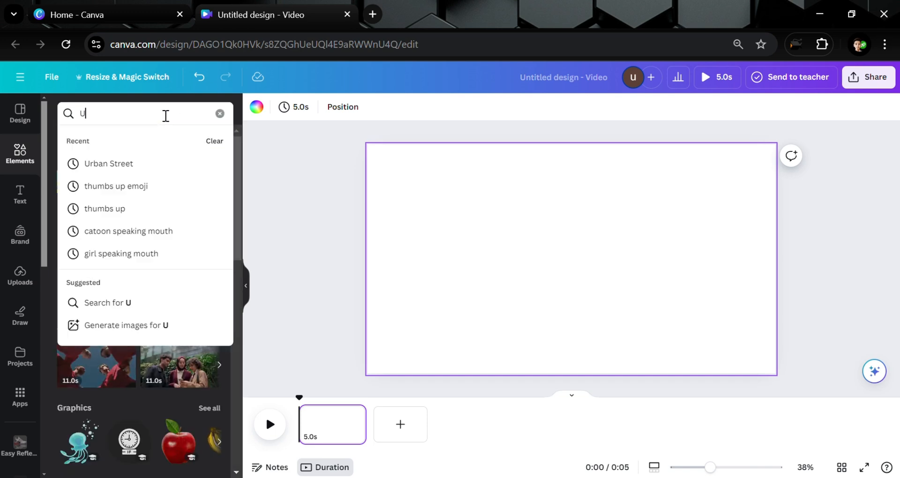
{"action": "type", "text": "rban S"}
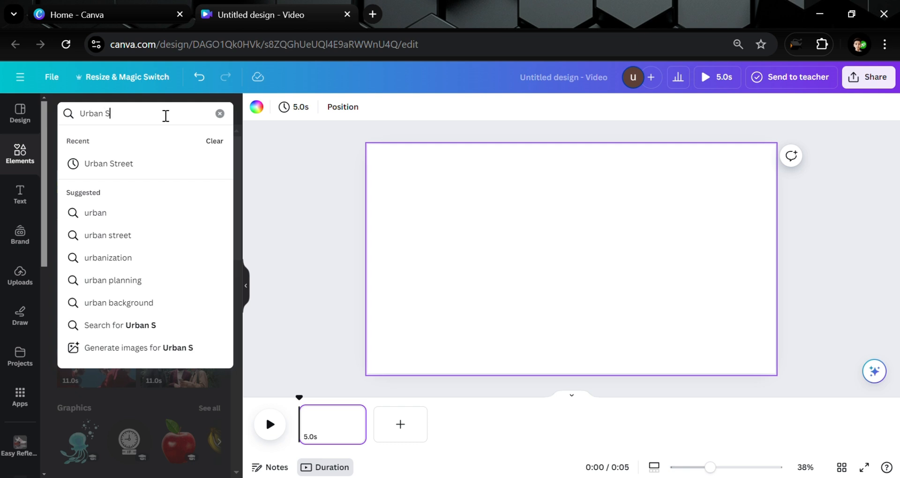
{"action": "type", "text": "treet"}
{"action": "key", "text": "Return"}
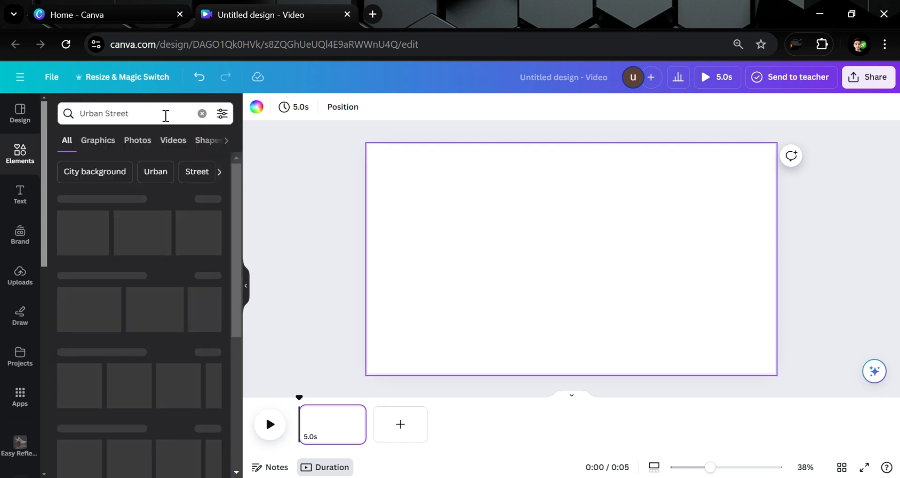
{"action": "left_click", "coordinate": [98, 145]}
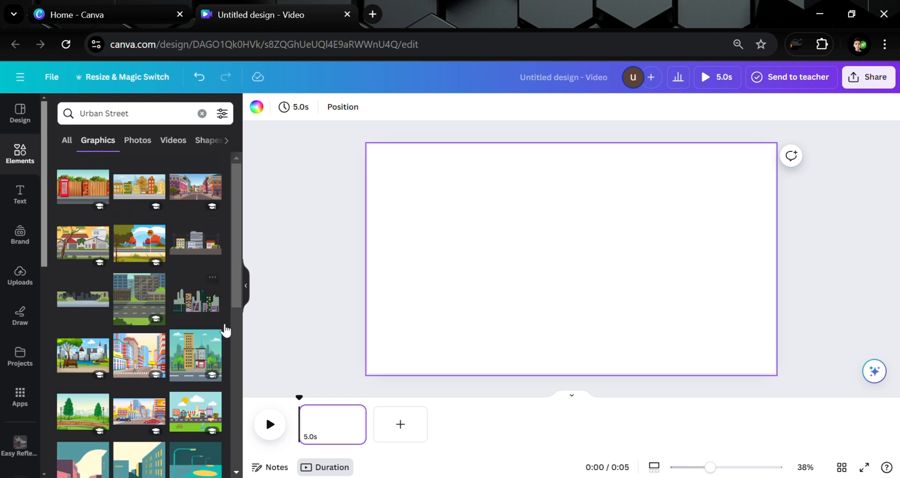
Add the street graphic with red corner buildings, align it to the page's lower-left corner, and enlarge it far past the page's right edge
{"action": "left_click", "coordinate": [142, 362]}
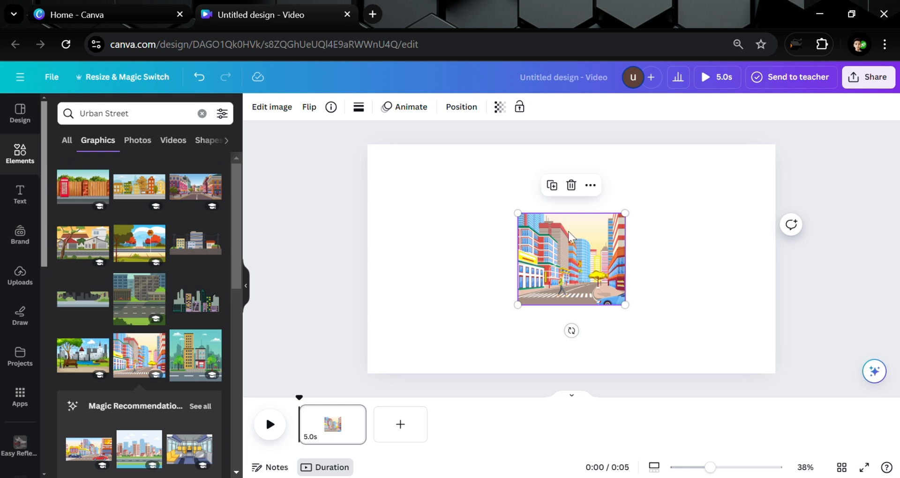
{"action": "left_click", "coordinate": [570, 187]}
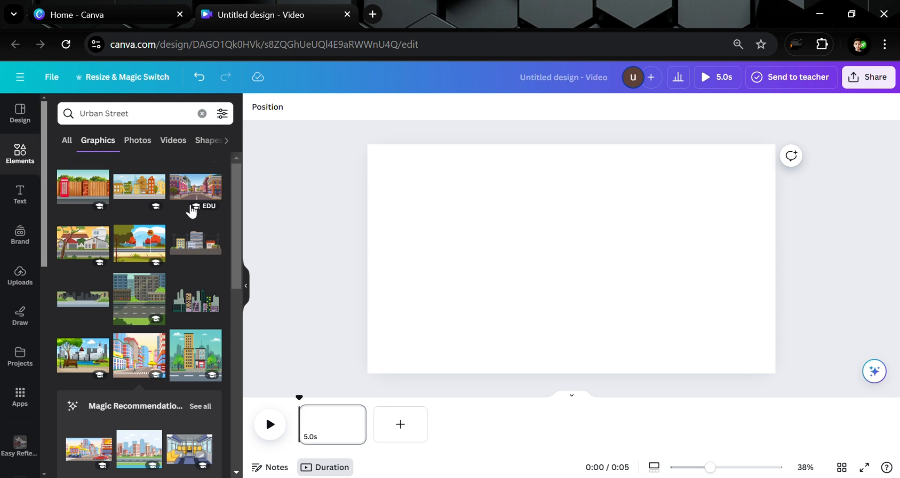
{"action": "left_click", "coordinate": [194, 188]}
{"action": "left_click_drag", "start_coordinate": [525, 280], "coordinate": [403, 355]}
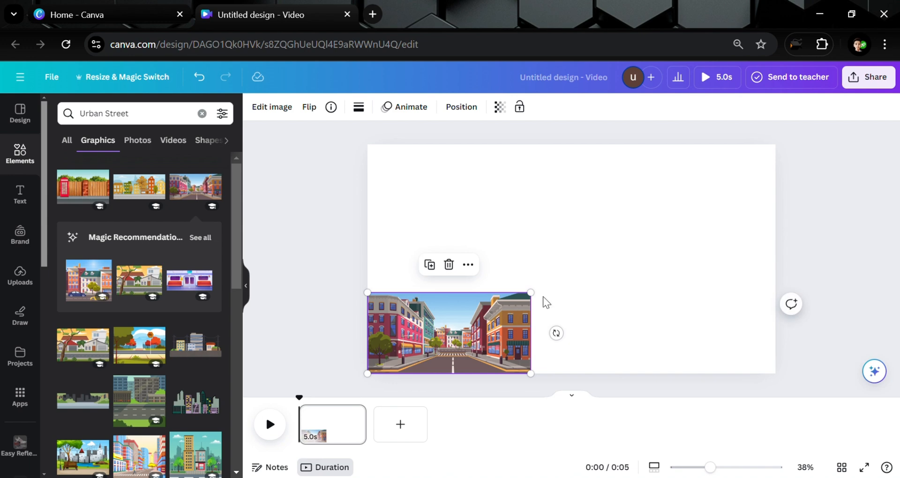
{"action": "left_click_drag", "start_coordinate": [531, 293], "coordinate": [876, 121]}
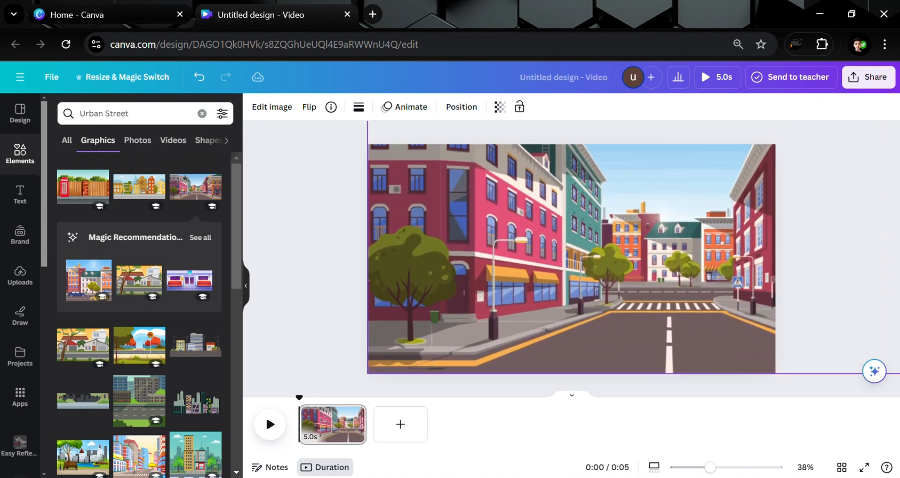
{"action": "left_click_drag", "start_coordinate": [710, 468], "coordinate": [682, 467]}
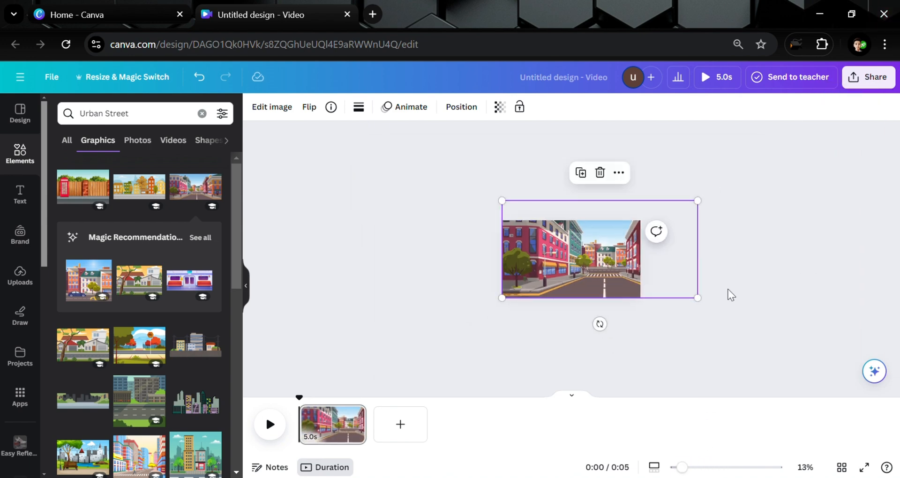
{"action": "left_click_drag", "start_coordinate": [706, 206], "coordinate": [746, 178]}
{"action": "left_click_drag", "start_coordinate": [688, 474], "coordinate": [706, 474]}
Search the elements for "walking" and show only graphics
{"action": "left_click", "coordinate": [202, 114]}
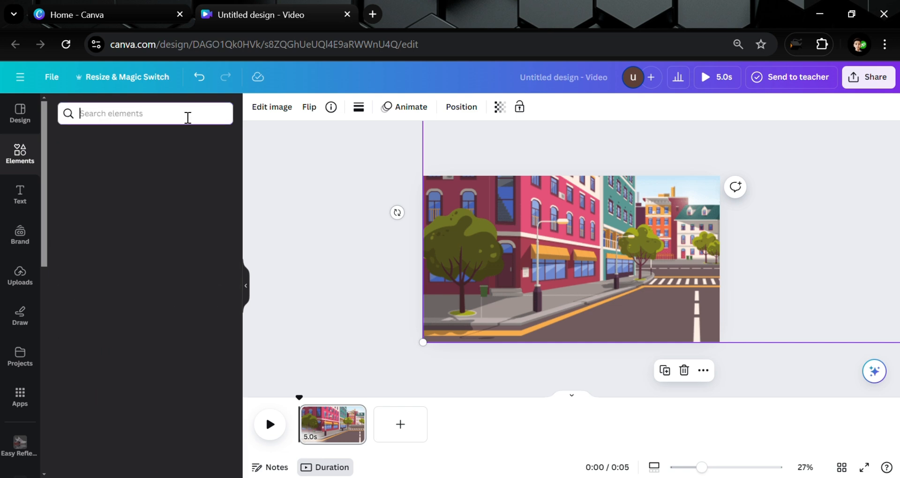
{"action": "type", "text": "walik"}
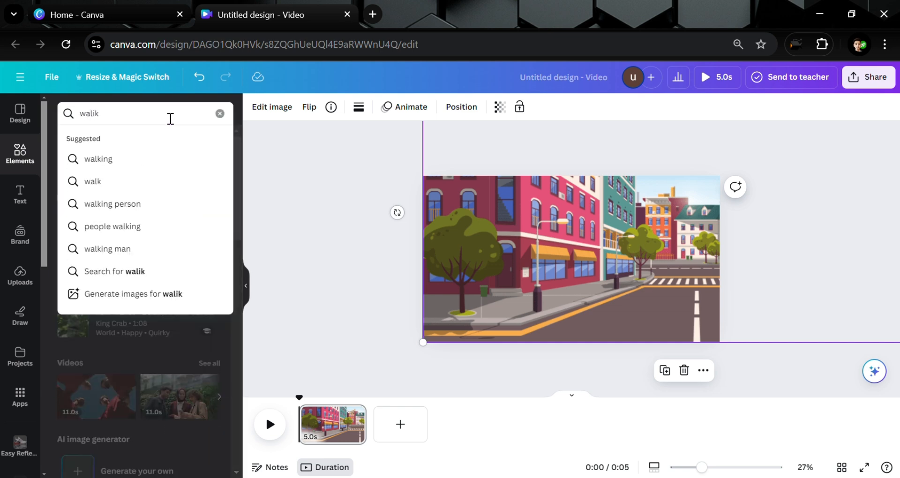
{"action": "key", "text": "Down"}
{"action": "key", "text": "Return"}
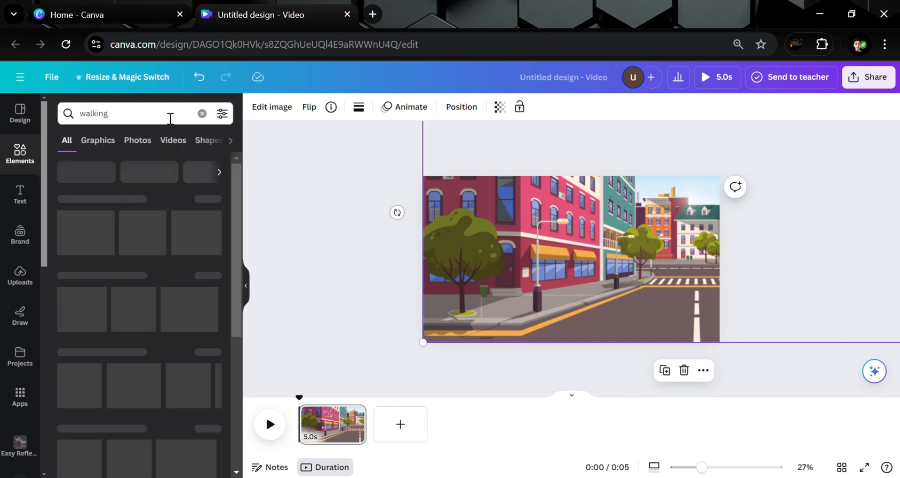
{"action": "left_click", "coordinate": [108, 140]}
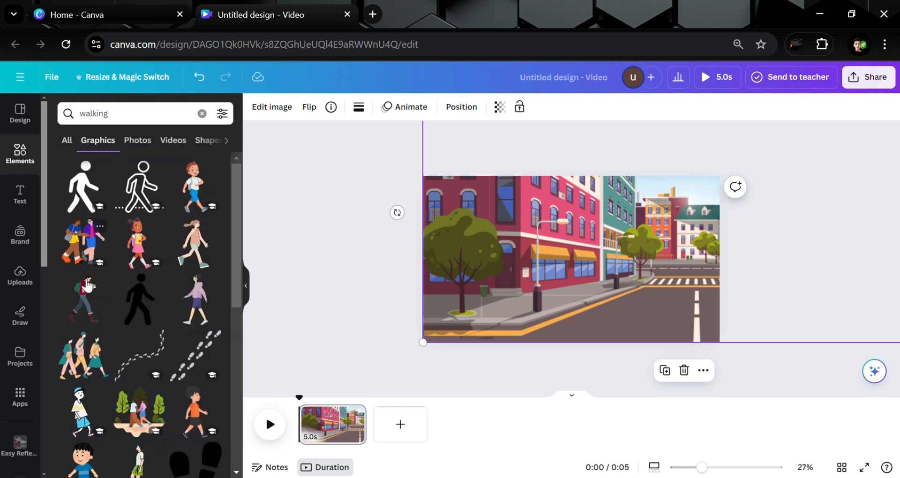
Add the walking man with the green backpack and newspaper, and scale him down at the curb near the middle of the street
{"action": "left_click", "coordinate": [82, 298]}
{"action": "left_click", "coordinate": [339, 259]}
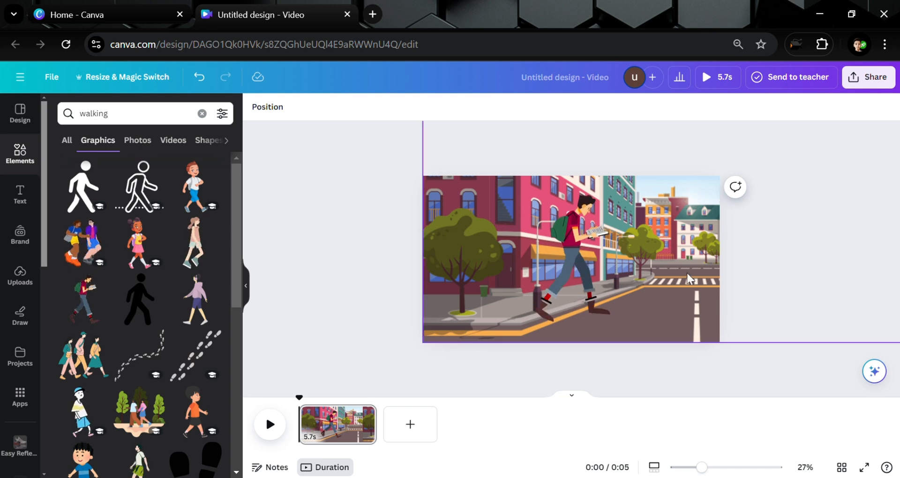
{"action": "left_click", "coordinate": [577, 263]}
{"action": "left_click_drag", "start_coordinate": [521, 180], "coordinate": [560, 246]}
{"action": "left_click_drag", "start_coordinate": [613, 292], "coordinate": [612, 299]}
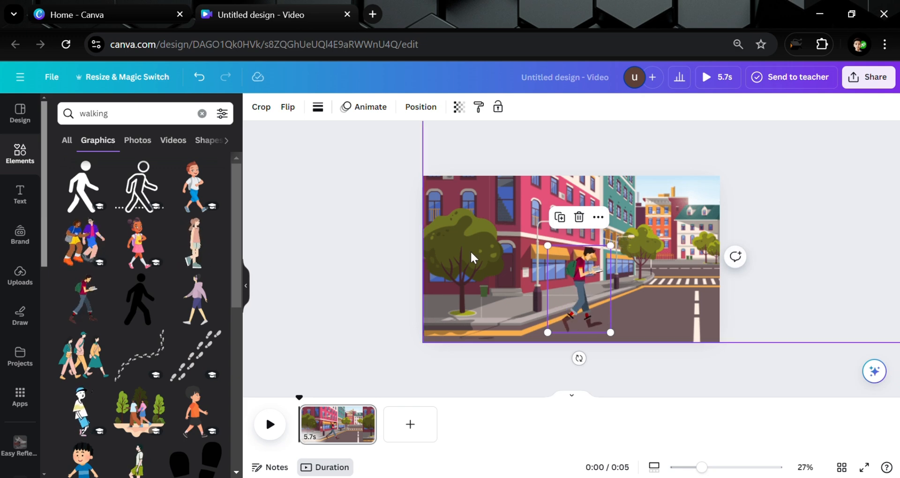
Select the street background and start creating a custom animation for it
{"action": "left_click", "coordinate": [470, 197]}
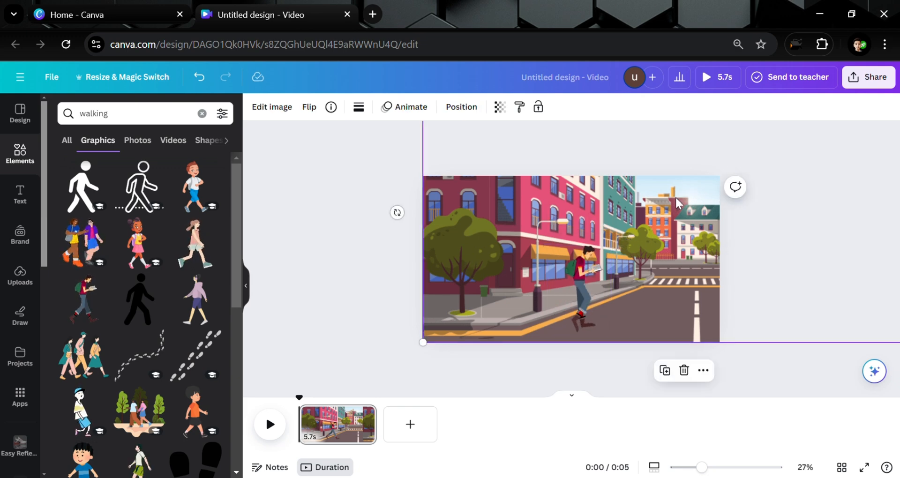
{"action": "left_click", "coordinate": [406, 108]}
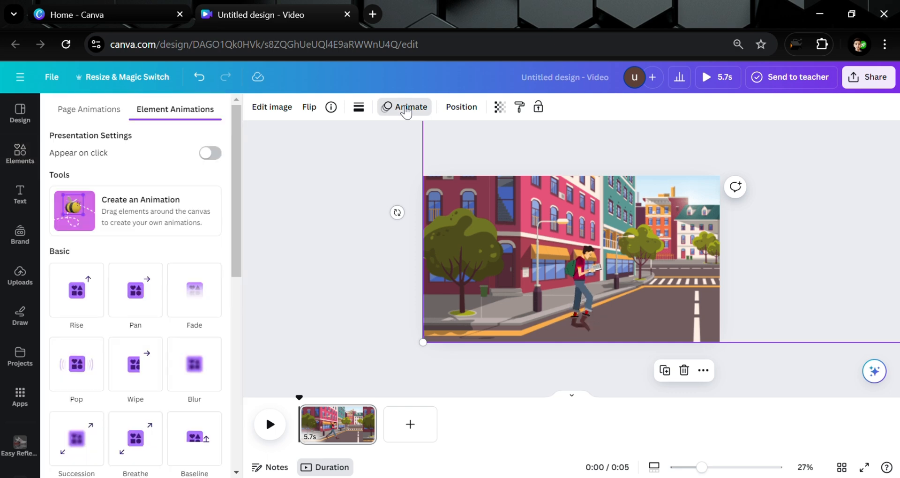
{"action": "left_click", "coordinate": [116, 215]}
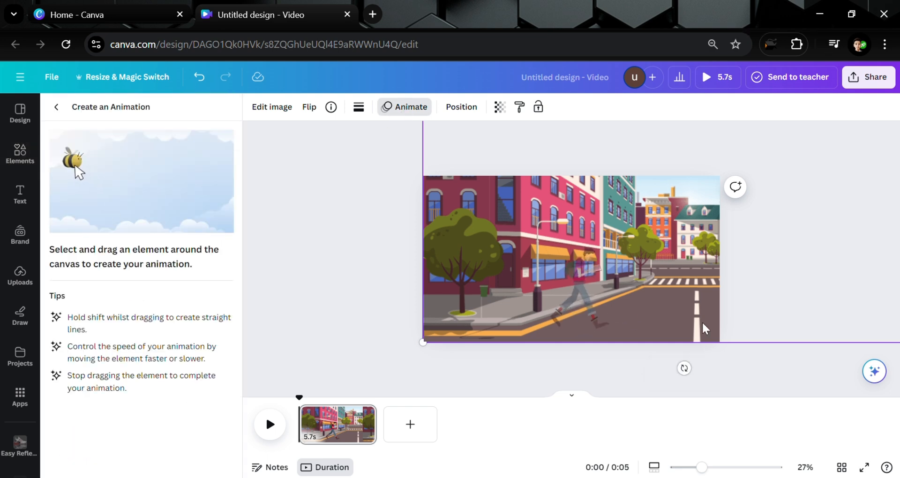
{"action": "mouse_move", "coordinate": [709, 322]}
{"action": "left_mouse_down"}
{"action": "mouse_move", "coordinate": [474, 324]}
{"action": "mouse_move", "coordinate": [485, 323]}
{"action": "left_mouse_up"}
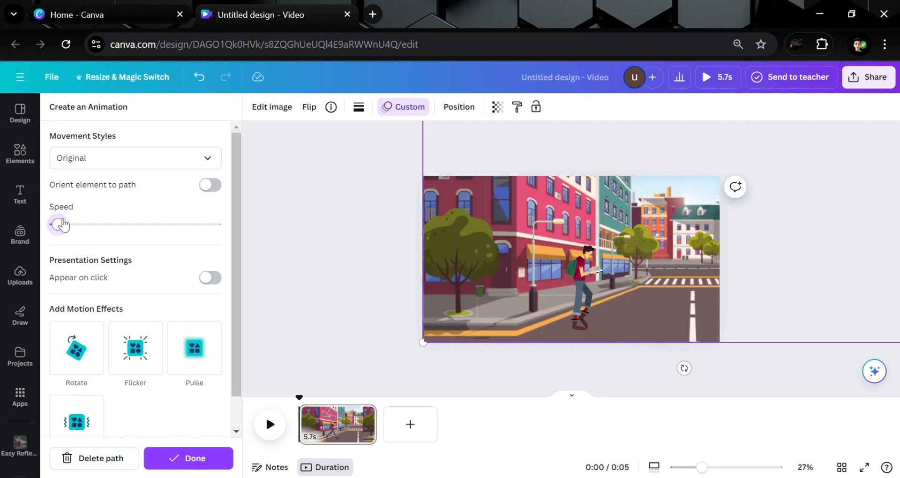
{"action": "left_click_drag", "start_coordinate": [62, 219], "coordinate": [64, 221]}
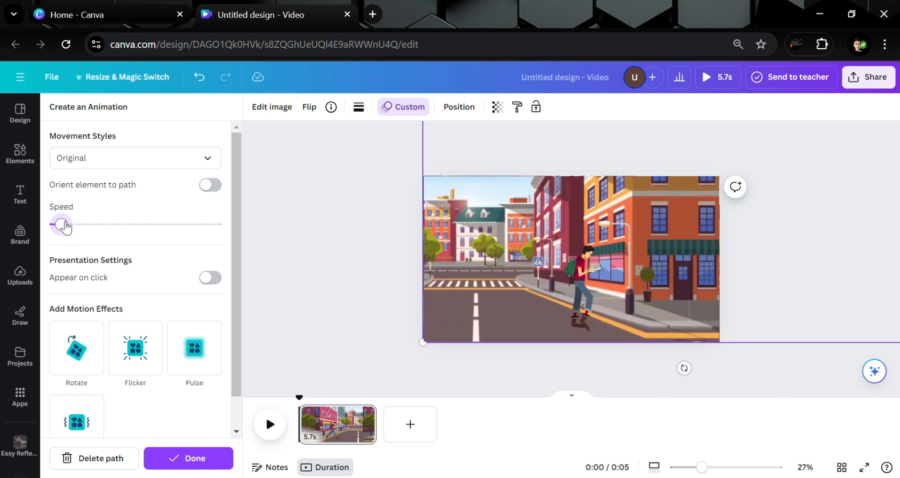
{"action": "left_click", "coordinate": [98, 458]}
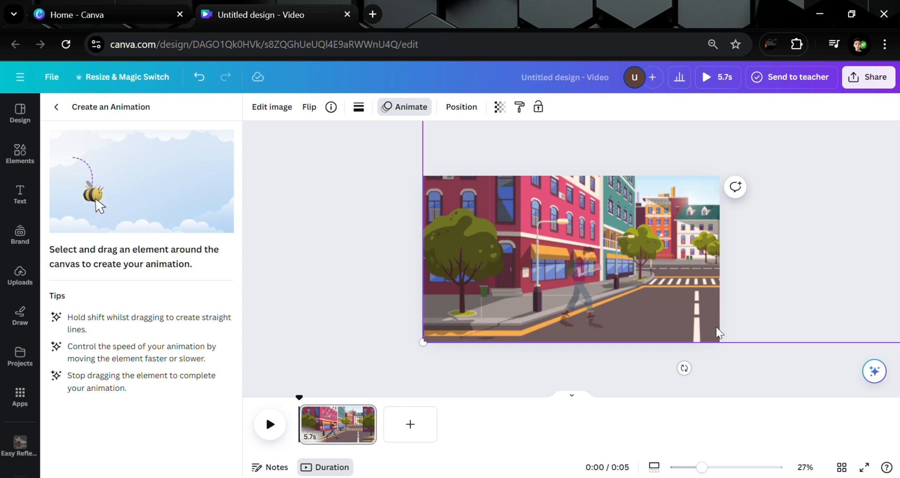
Animate the street background sliding straight leftward behind the walking man with the Steady movement style, and play the scene
{"action": "left_click_drag", "start_coordinate": [716, 327], "coordinate": [488, 325]}
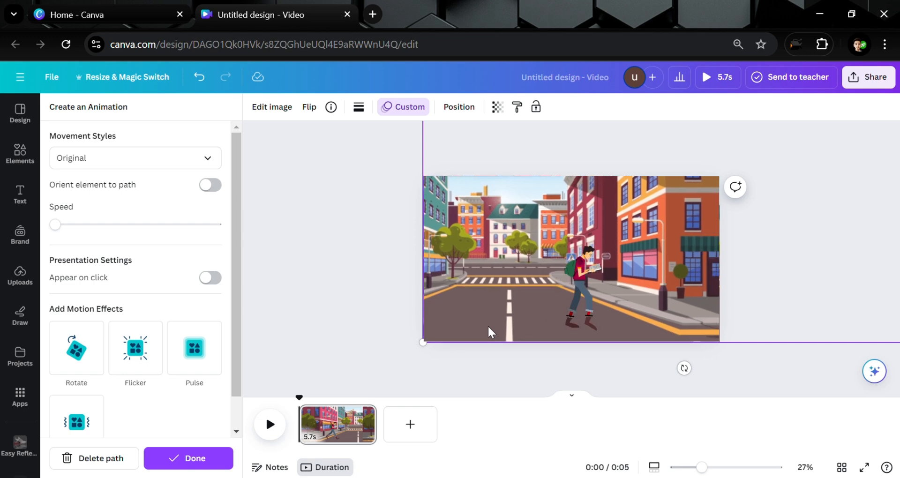
{"action": "left_click", "coordinate": [84, 165]}
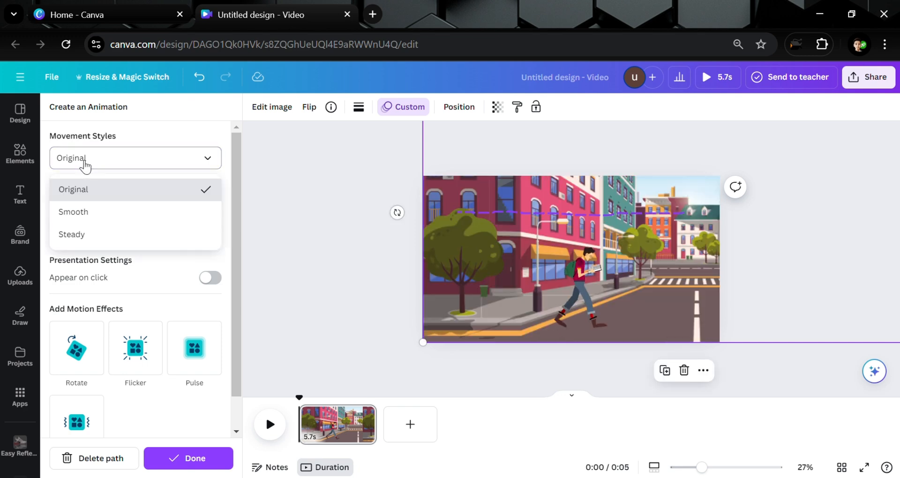
{"action": "left_click", "coordinate": [89, 243]}
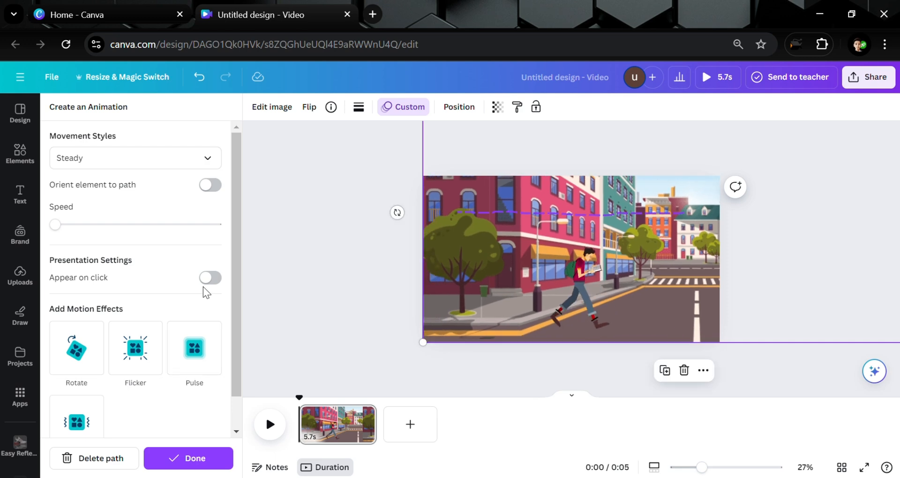
{"action": "left_click", "coordinate": [194, 459]}
{"action": "left_click", "coordinate": [270, 425]}
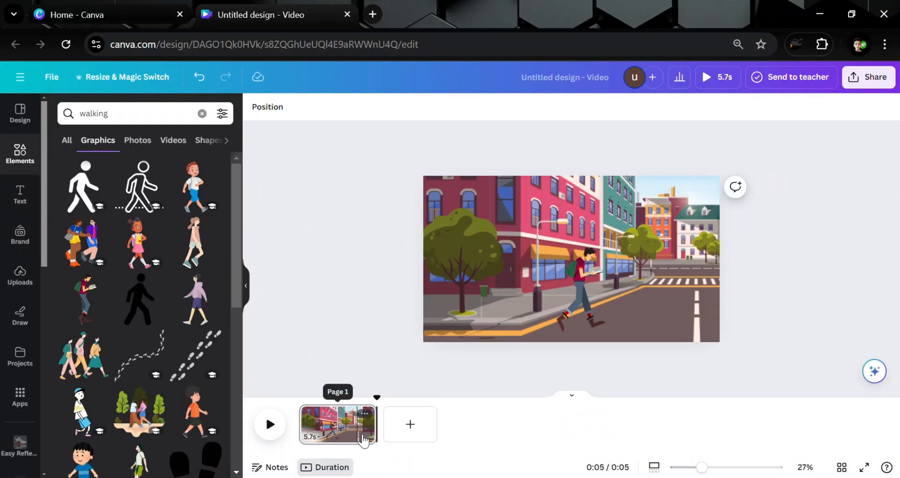
{"action": "mouse_move", "coordinate": [376, 434]}
{"action": "left_mouse_down"}
{"action": "mouse_move", "coordinate": [366, 438]}
{"action": "mouse_move", "coordinate": [368, 425]}
{"action": "left_mouse_up"}
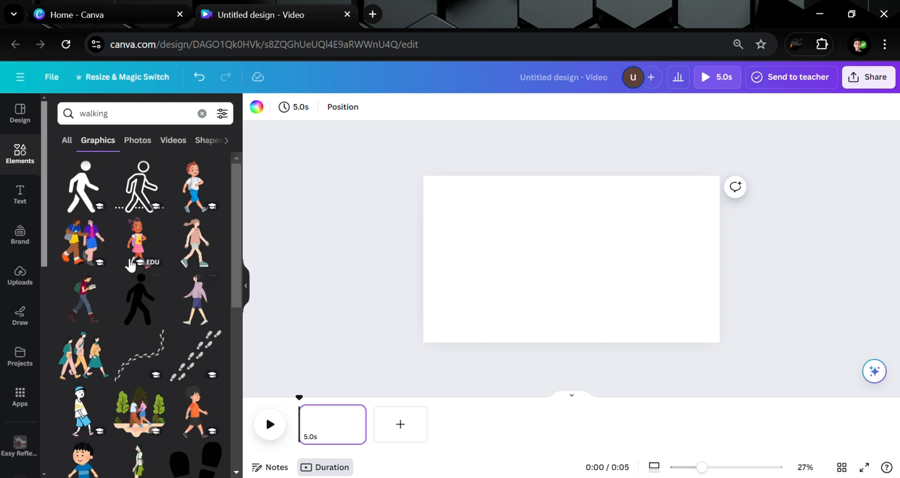
Search the elements for "Urban Street" again and restrict the results to graphics
{"action": "left_click", "coordinate": [67, 141]}
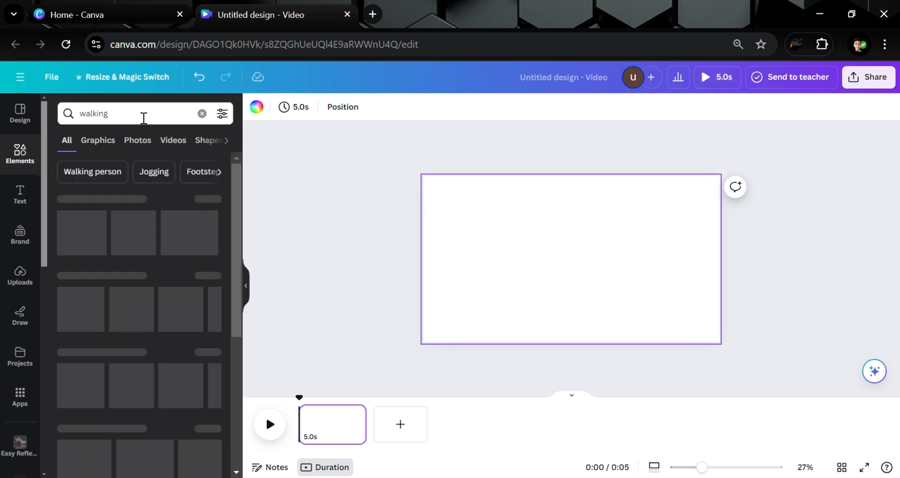
{"action": "left_click", "coordinate": [144, 118]}
{"action": "type", "text": "Urba"}
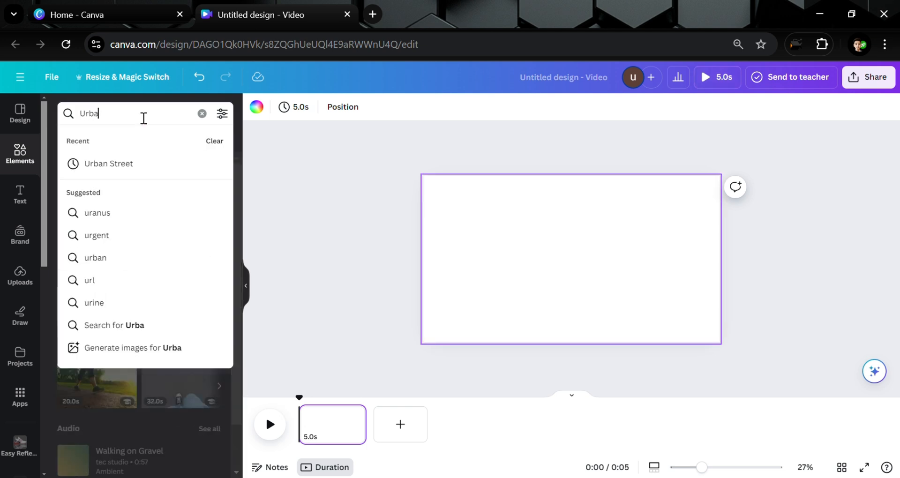
{"action": "type", "text": "n"}
{"action": "left_click", "coordinate": [136, 164]}
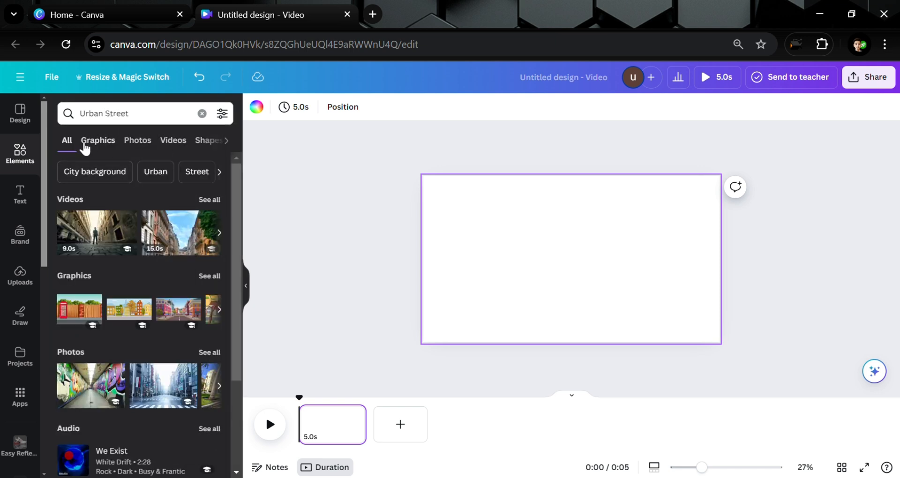
{"action": "left_click", "coordinate": [85, 143]}
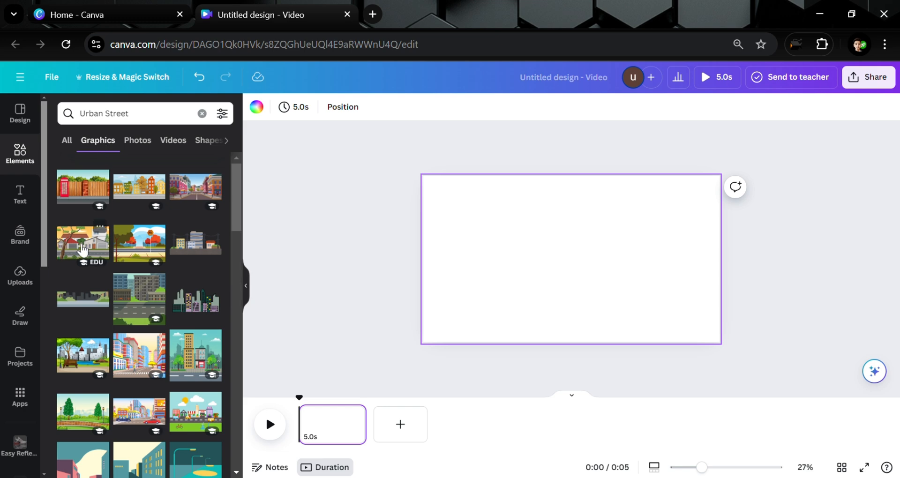
Add the street graphic with houses and a large tree, and enlarge it to cover the whole page
{"action": "left_click", "coordinate": [82, 248]}
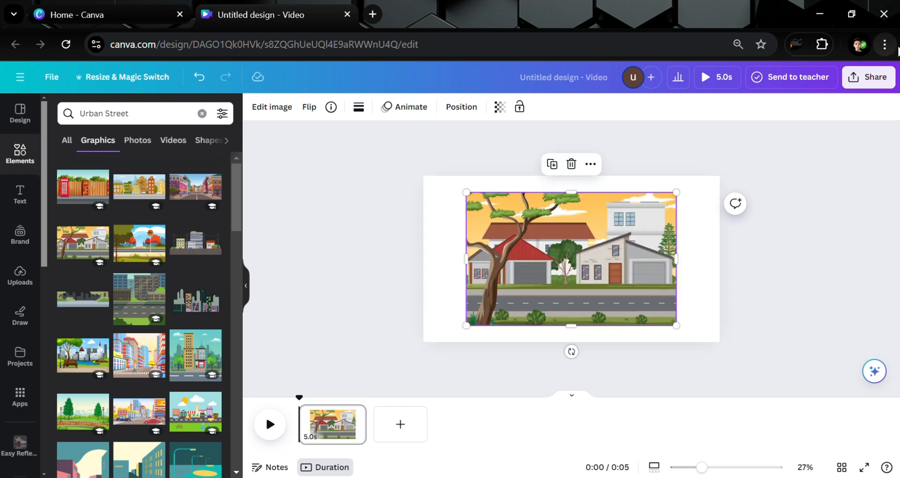
{"action": "left_click_drag", "start_coordinate": [648, 287], "coordinate": [605, 303]}
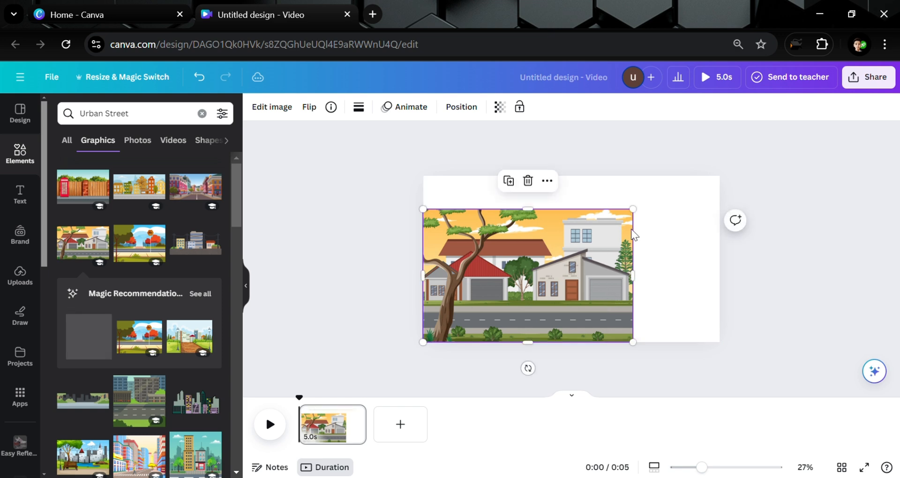
{"action": "left_click_drag", "start_coordinate": [640, 218], "coordinate": [740, 193]}
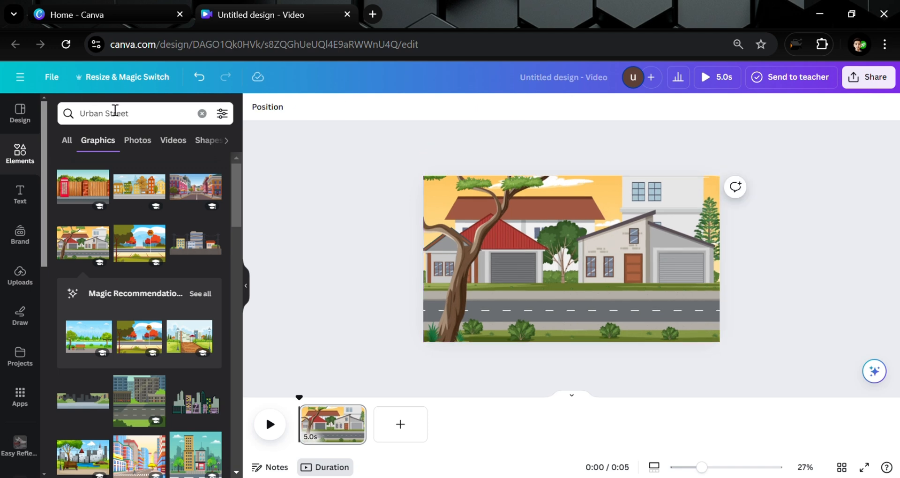
Search the elements for "Moto" and show only graphics
{"action": "left_click", "coordinate": [175, 120]}
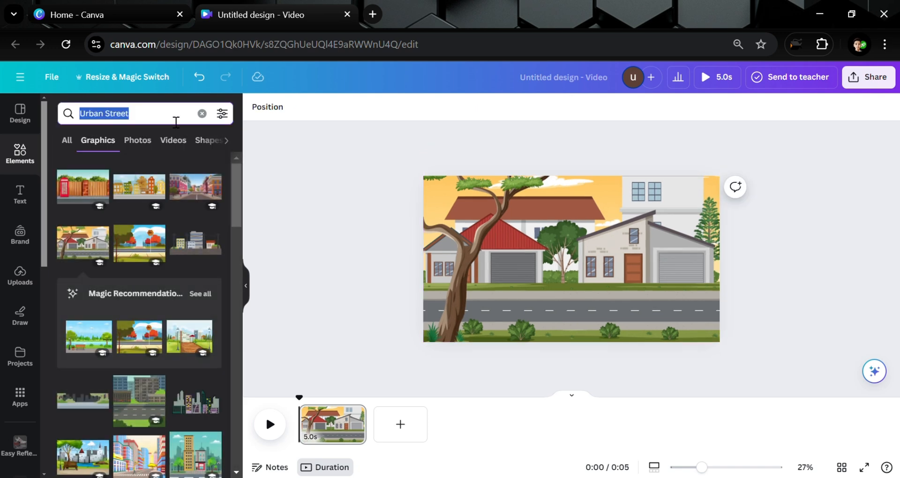
{"action": "key", "text": "BackSpace"}
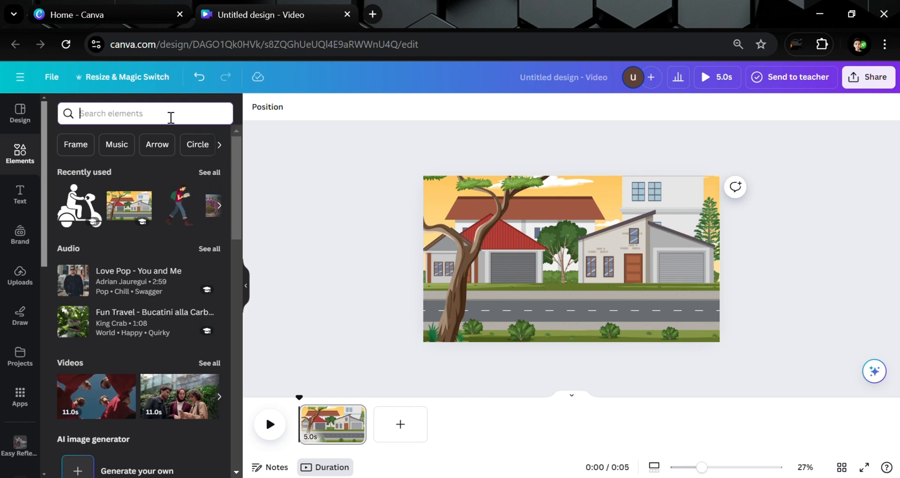
{"action": "type", "text": "Moto"}
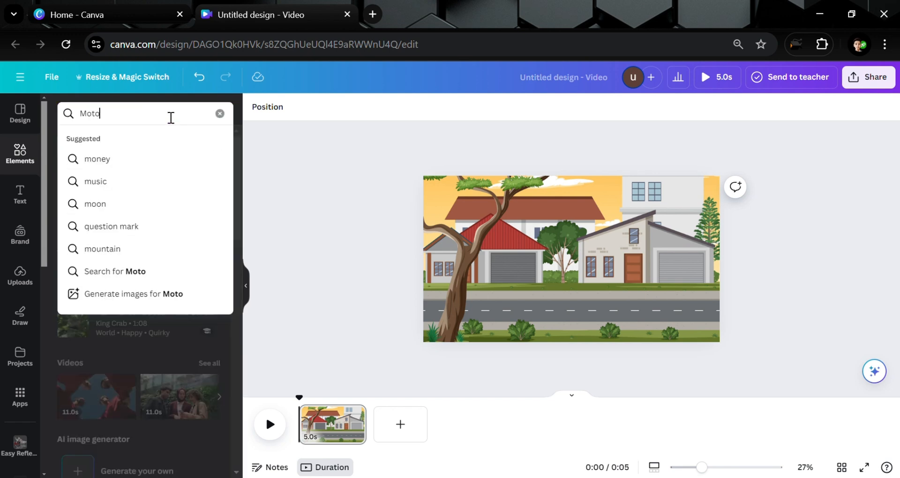
{"action": "key", "text": "Return"}
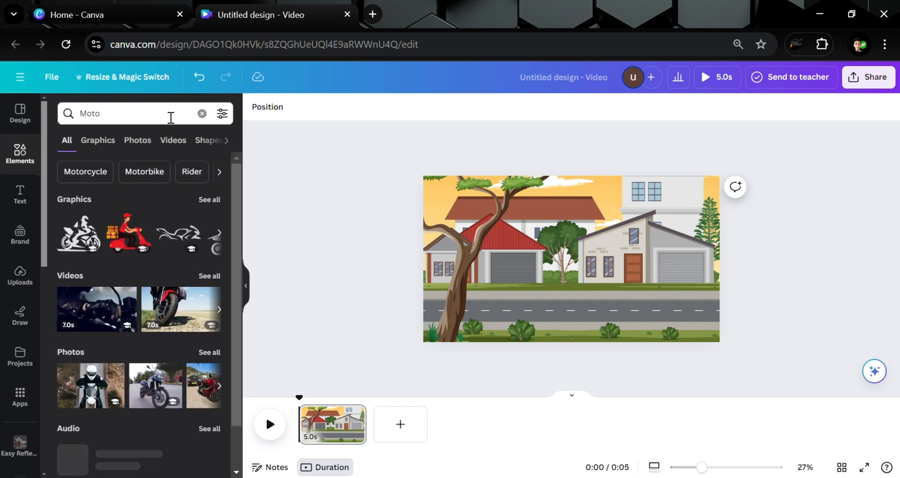
{"action": "left_click", "coordinate": [110, 146]}
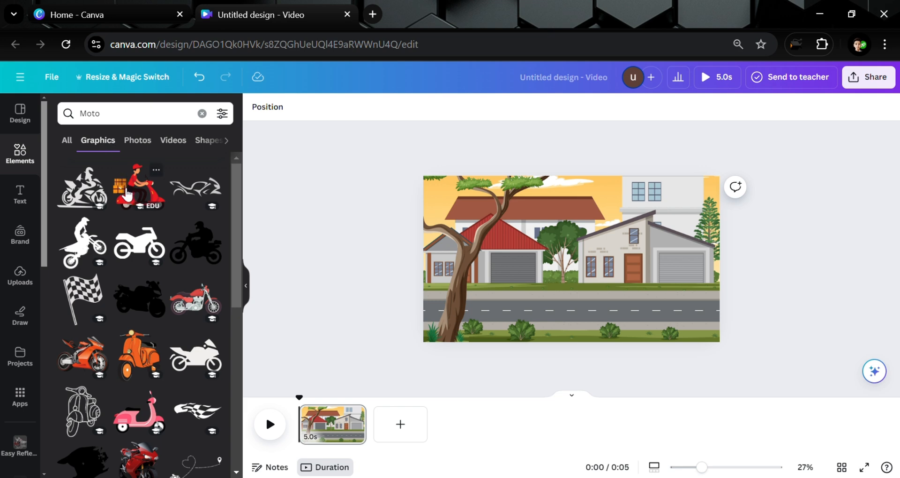
Add the graphic of the delivery rider on a red scooter, place it on the road beside the tree, and shrink it slightly
{"action": "left_click", "coordinate": [126, 192]}
{"action": "left_click_drag", "start_coordinate": [610, 263], "coordinate": [520, 284]}
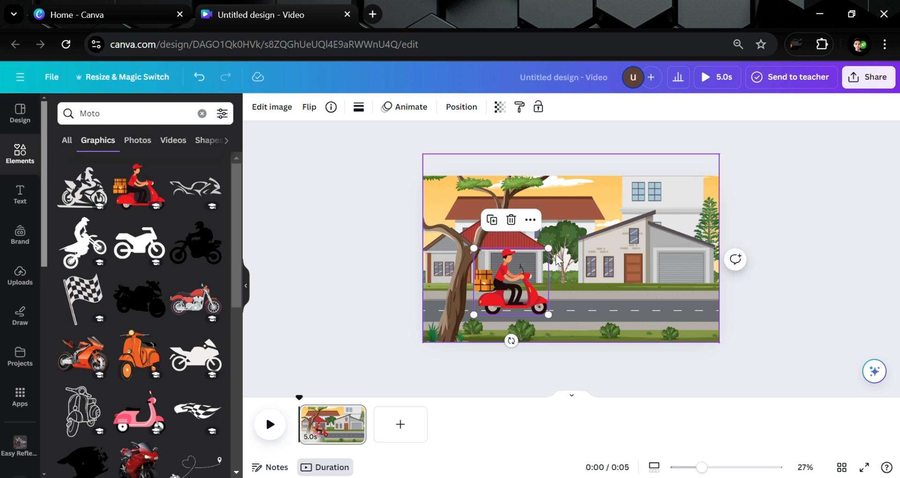
{"action": "left_click_drag", "start_coordinate": [549, 249], "coordinate": [546, 270]}
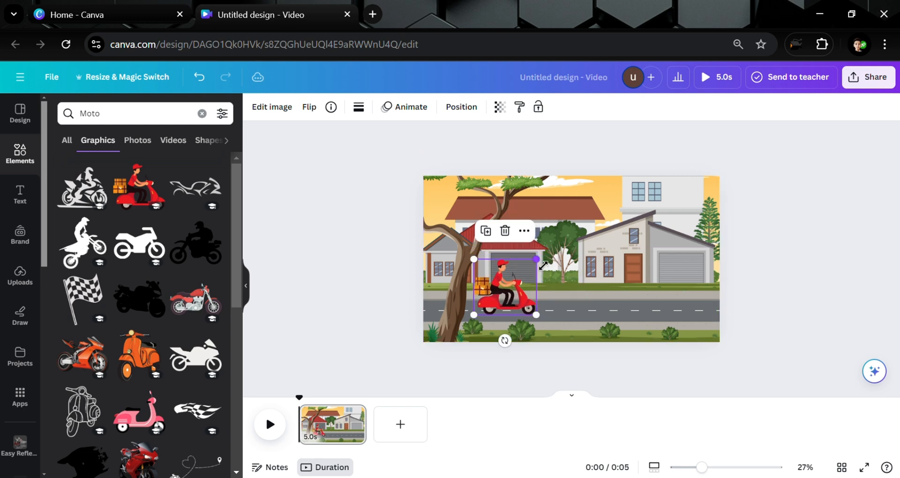
{"action": "left_click", "coordinate": [593, 256]}
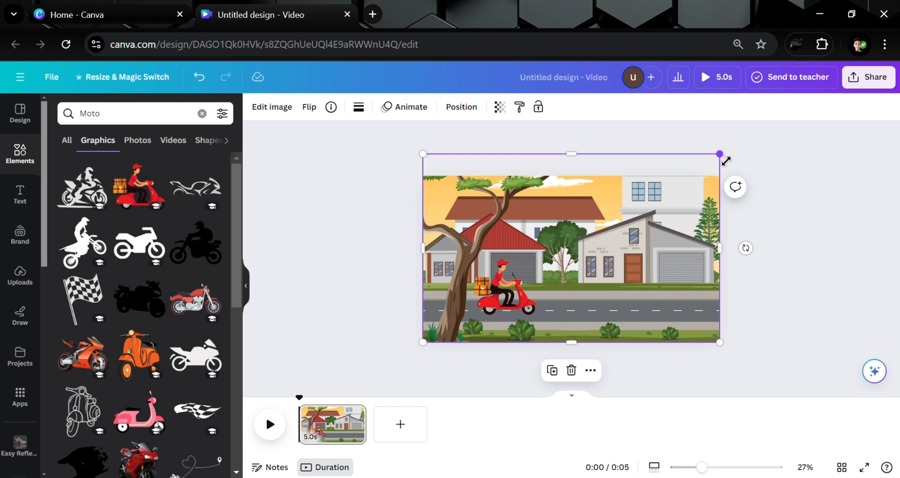
{"action": "mouse_move", "coordinate": [724, 156]}
{"action": "left_mouse_down"}
{"action": "mouse_move", "coordinate": [733, 155]}
{"action": "mouse_move", "coordinate": [726, 160]}
{"action": "left_mouse_up"}
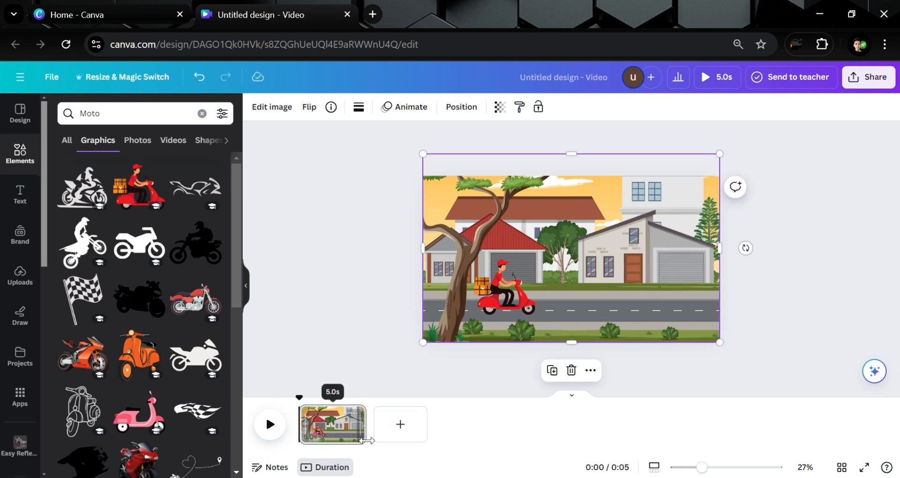
Extend the page's duration to 12.7 seconds and duplicate the page
{"action": "left_click_drag", "start_coordinate": [366, 439], "coordinate": [471, 443]}
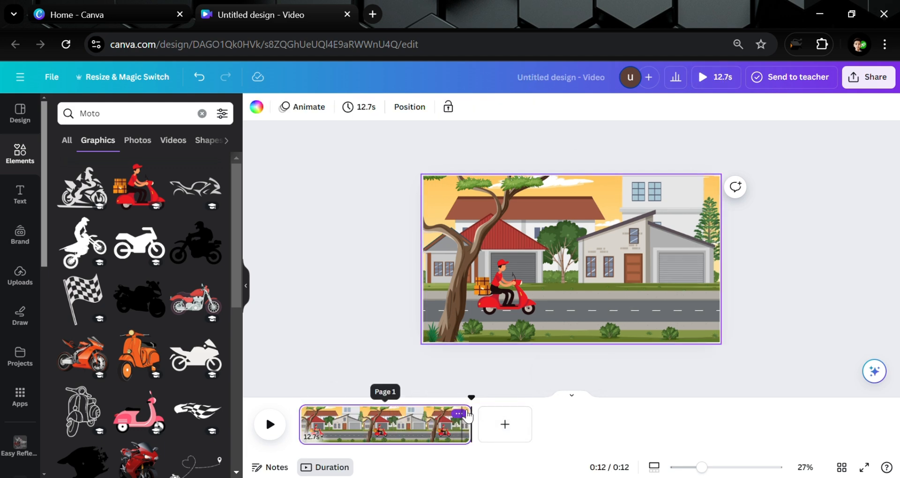
{"action": "left_click", "coordinate": [459, 414]}
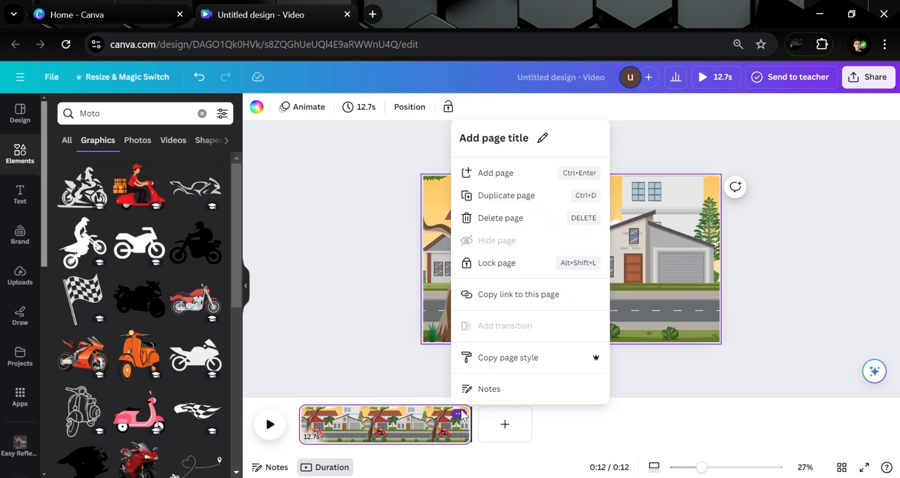
{"action": "left_click", "coordinate": [534, 196]}
Enlarge the street background on the duplicated page well beyond its upper-left edge, framing the house with the brown door and garage
{"action": "left_click", "coordinate": [513, 296]}
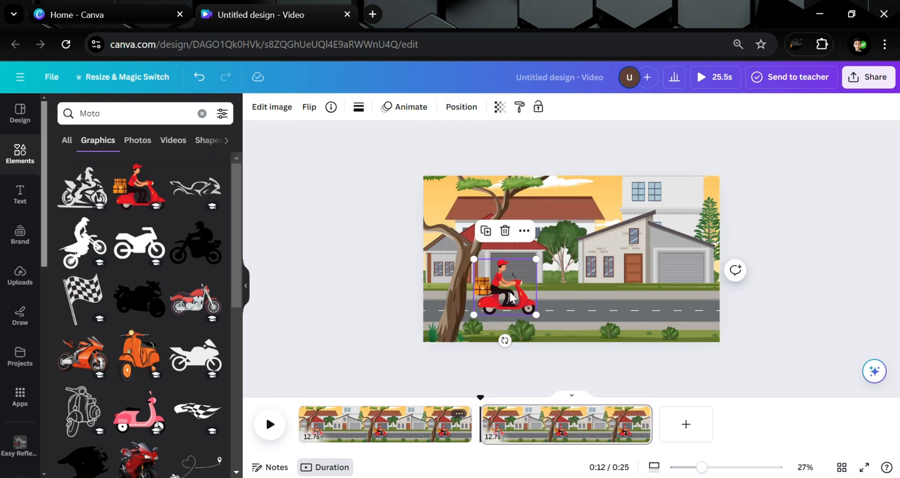
{"action": "left_click", "coordinate": [564, 208]}
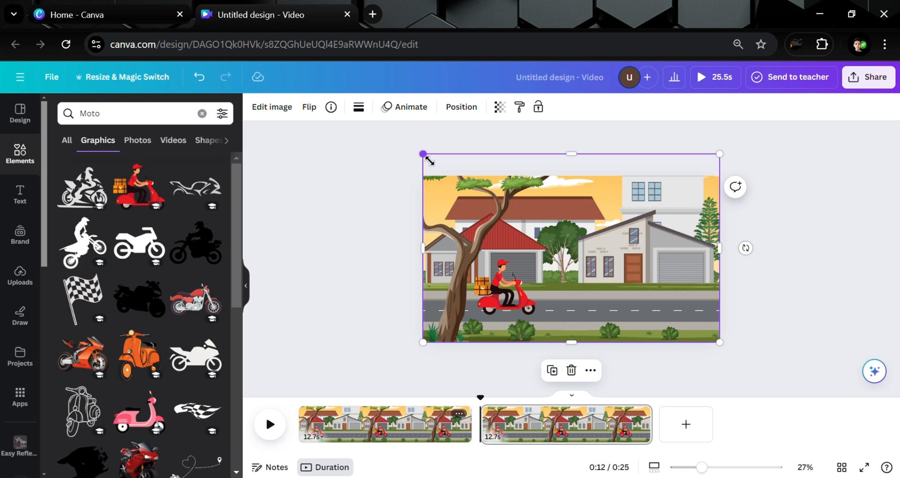
{"action": "left_click_drag", "start_coordinate": [429, 159], "coordinate": [195, 116]}
Move the scooter rider on the second page along the road to in front of the garage and enlarge it
{"action": "left_click", "coordinate": [521, 300]}
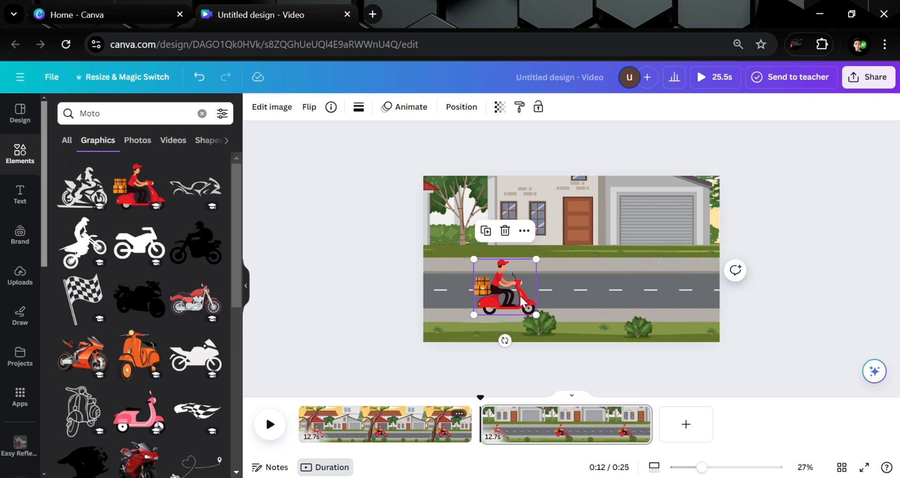
{"action": "left_click_drag", "start_coordinate": [510, 294], "coordinate": [679, 284]}
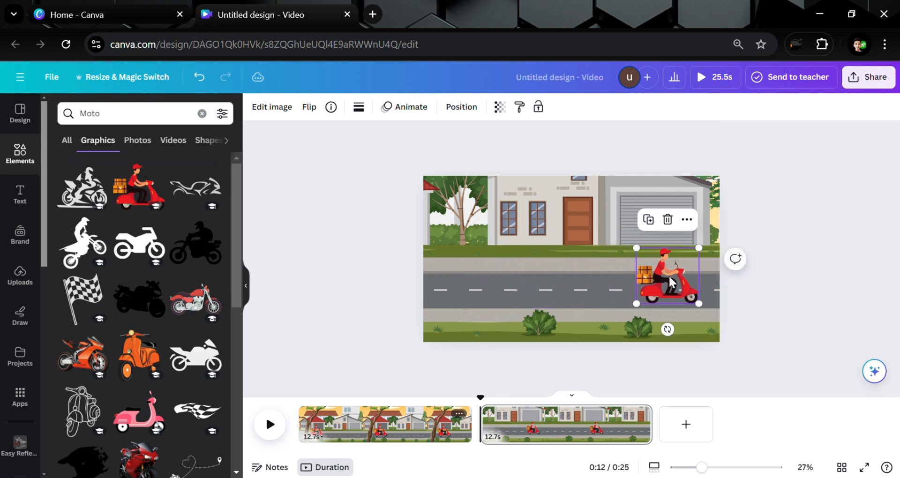
{"action": "left_click_drag", "start_coordinate": [640, 255], "coordinate": [583, 234]}
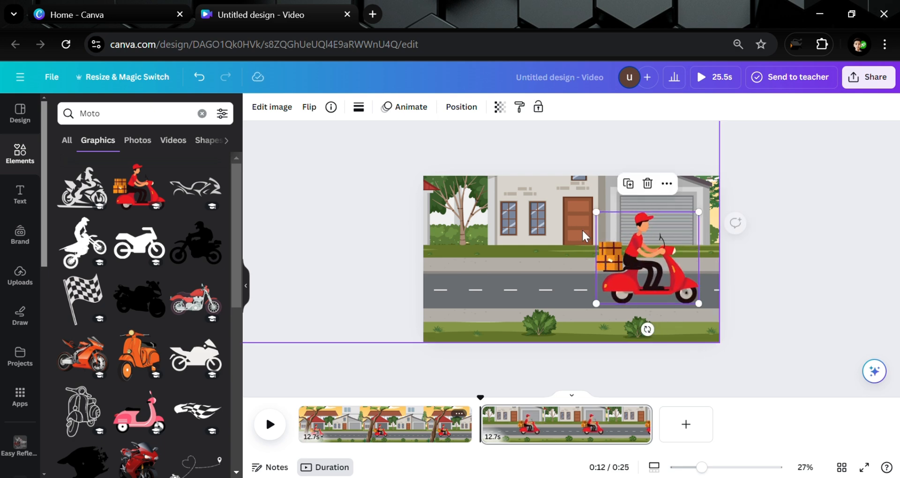
Add a Match & Move transition between the two pages, lengthen it to nearly the maximum duration, and preview the video in full screen
{"action": "left_click", "coordinate": [483, 438]}
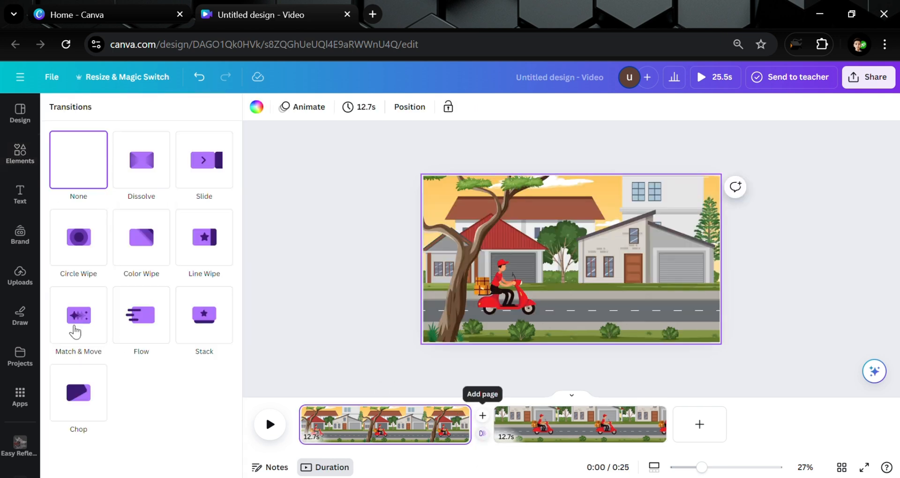
{"action": "left_click", "coordinate": [63, 328]}
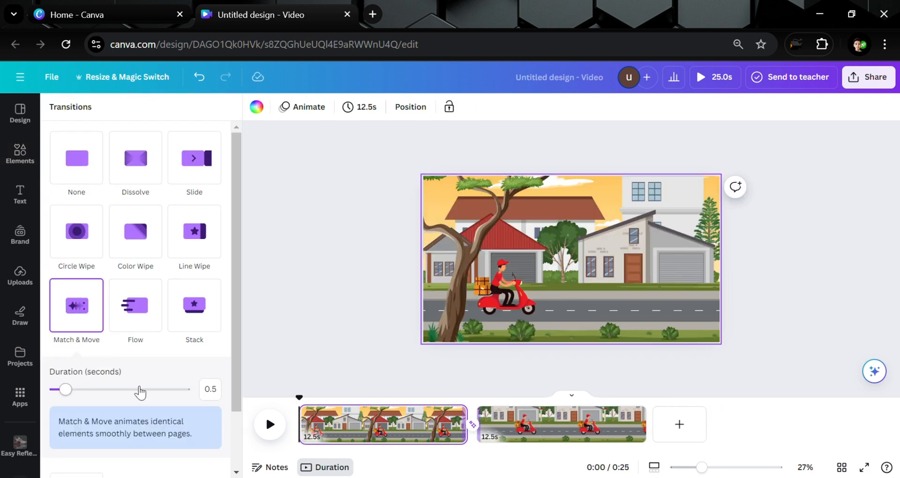
{"action": "left_click_drag", "start_coordinate": [140, 393], "coordinate": [186, 390]}
{"action": "left_click", "coordinate": [284, 371]}
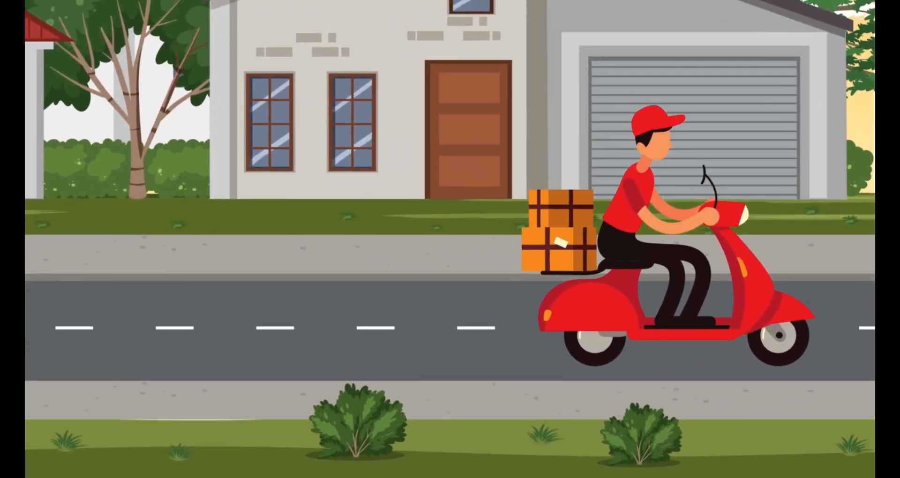
{"action": "key", "text": "Escape"}
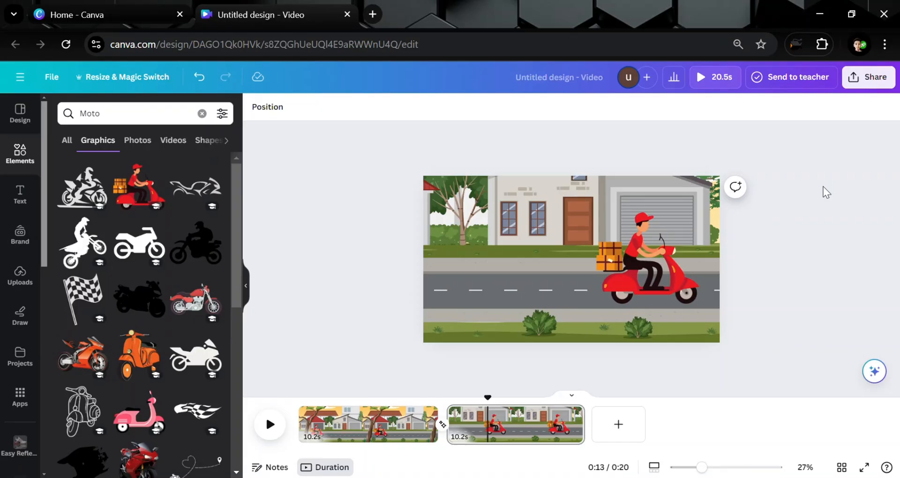